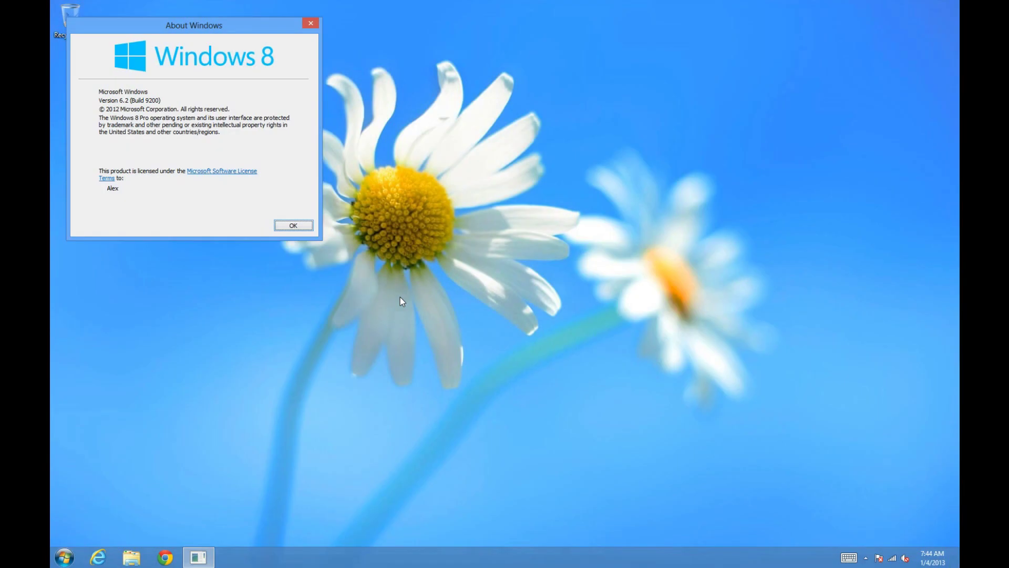
# Close the Windows version dialog, view the computer's basic system properties, and close that window.
pyautogui.press('Return')
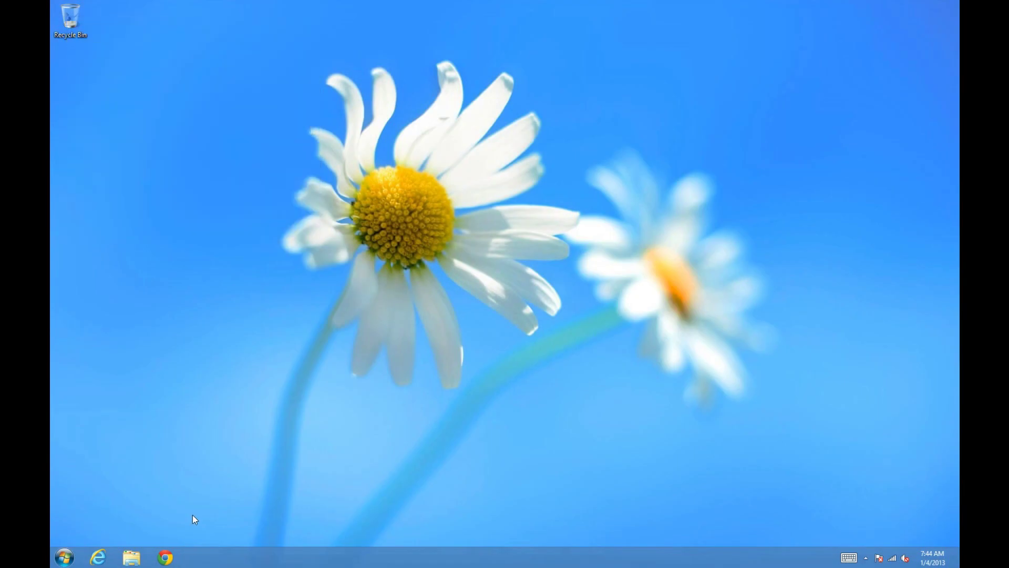
pyautogui.click(64, 557)
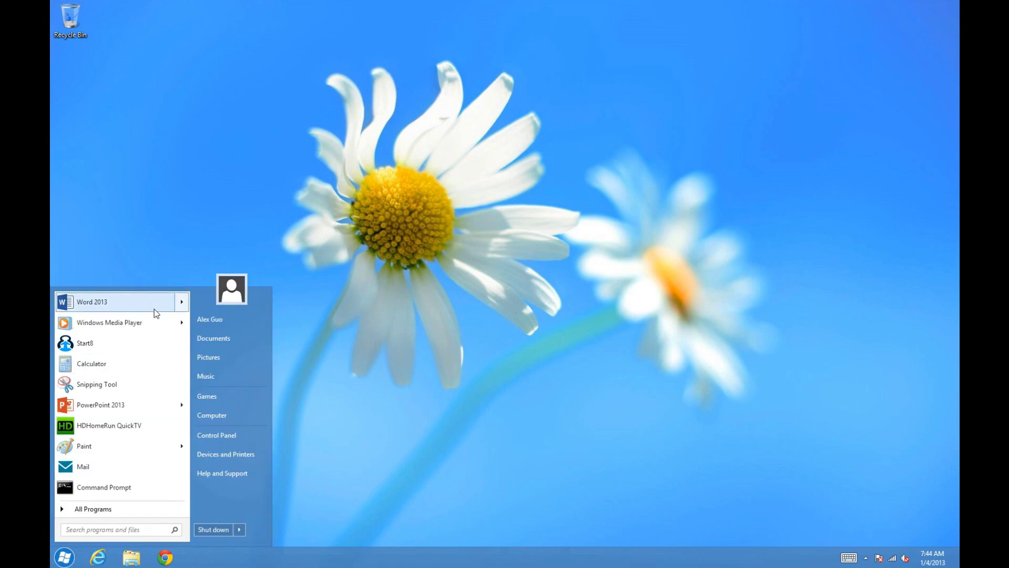
pyautogui.rightClick(226, 417)
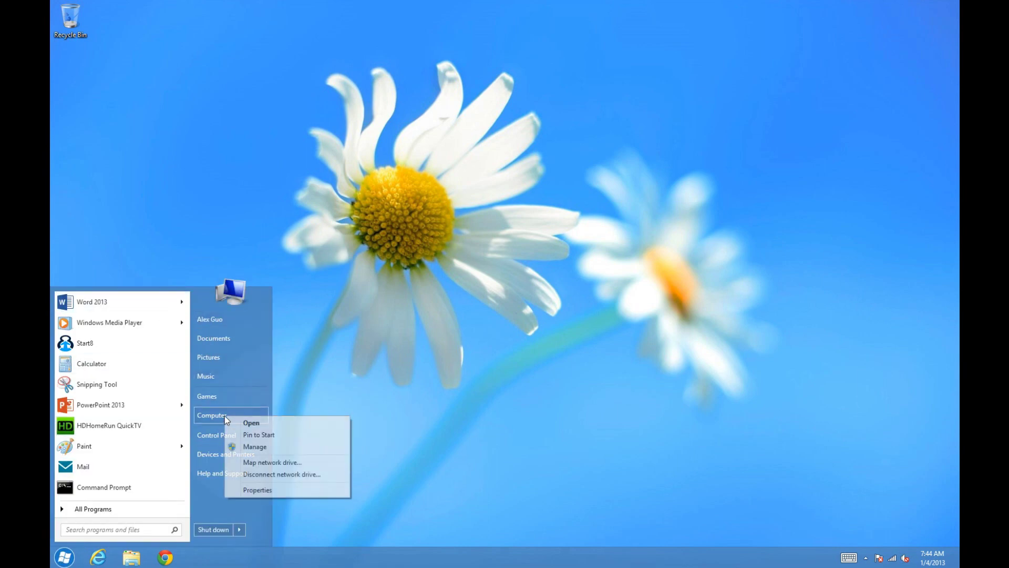
pyautogui.click(265, 490)
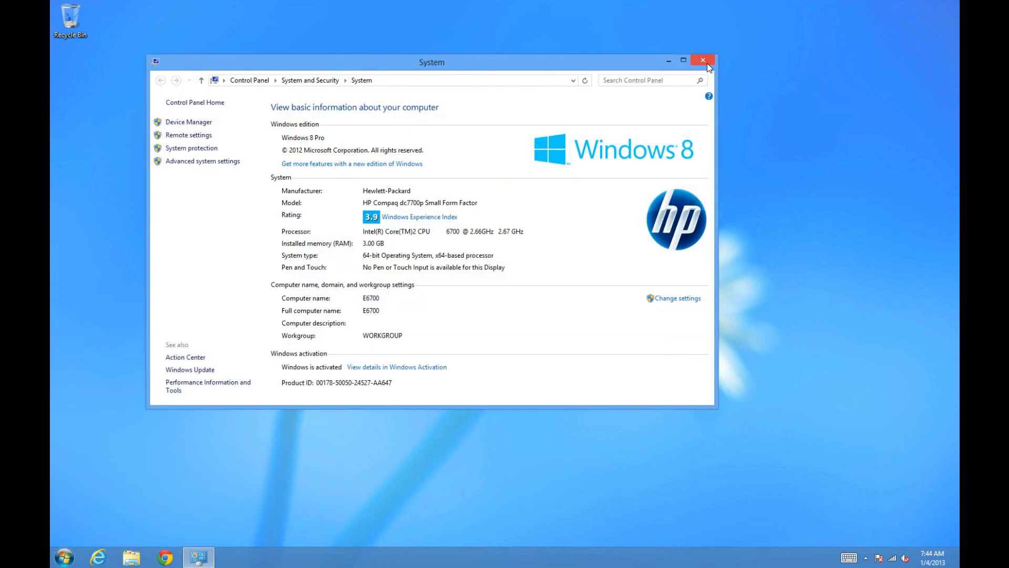
pyautogui.click(705, 64)
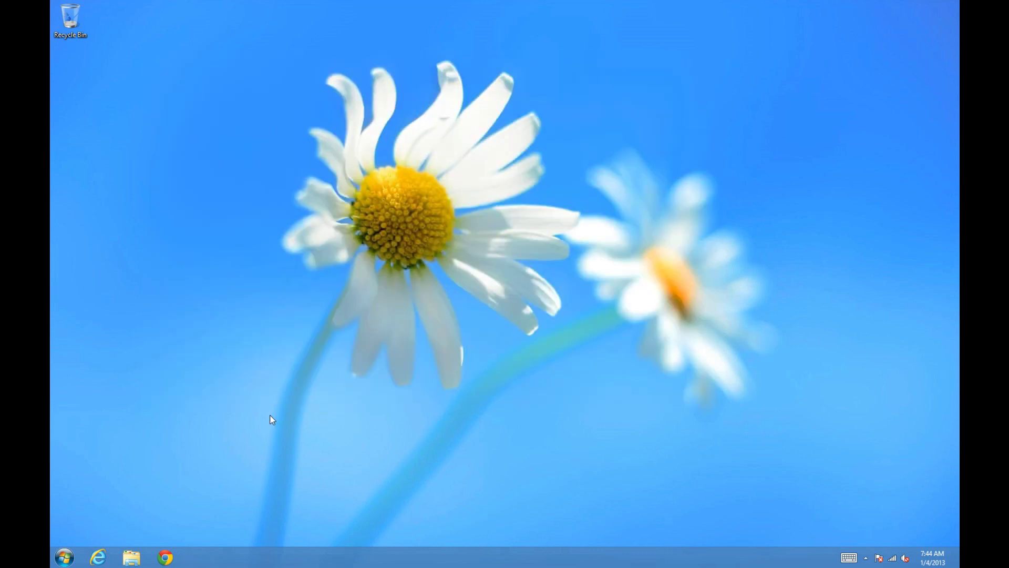
# Bring up the Windows shutdown dialog and cancel it.
pyautogui.rightClick(56, 561)
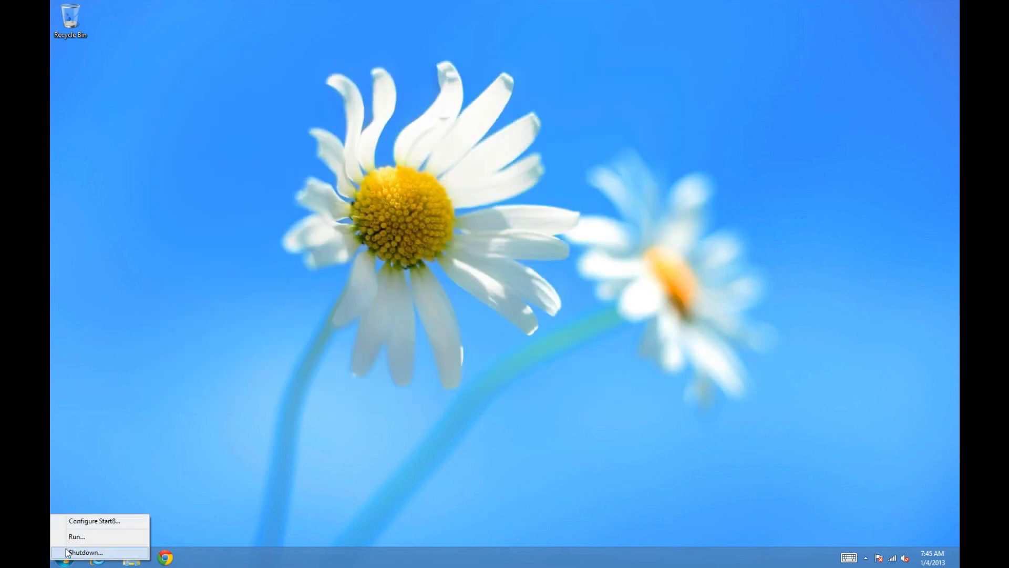
pyautogui.click(102, 552)
pyautogui.click(575, 274)
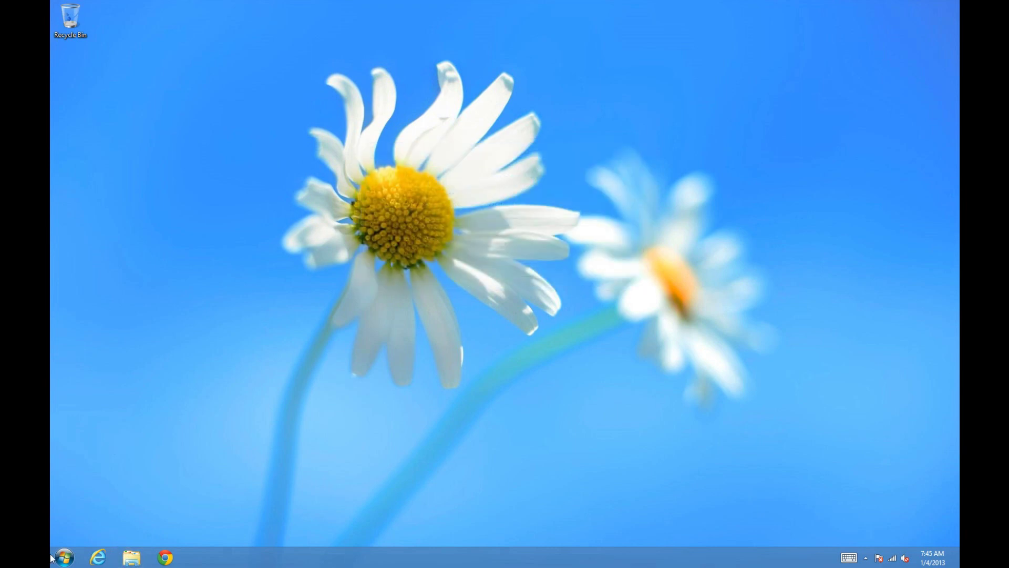
# Launch Task Manager by running taskmgr.exe and close it.
pyautogui.rightClick(60, 560)
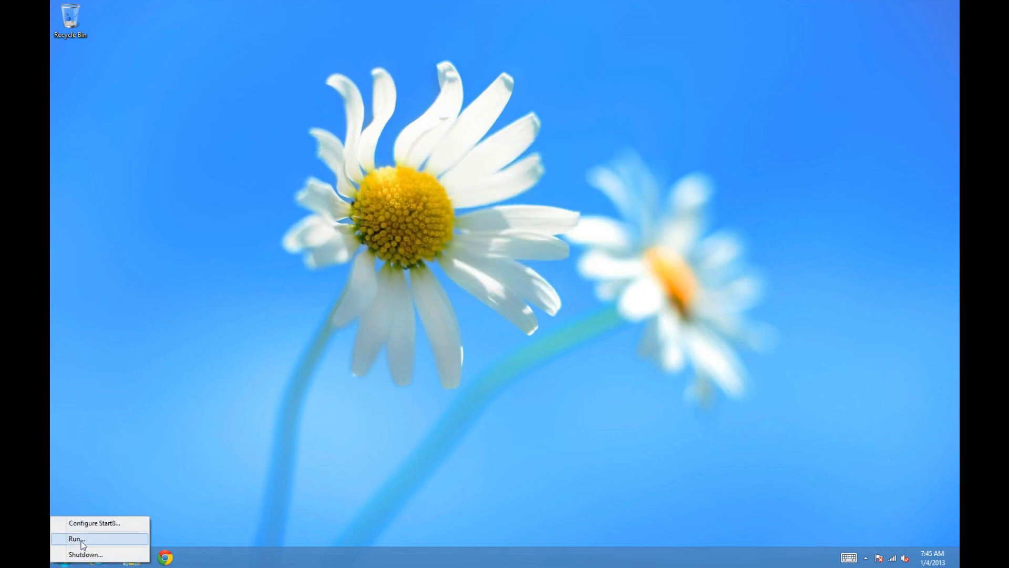
pyautogui.click(81, 540)
pyautogui.write('taskmg')
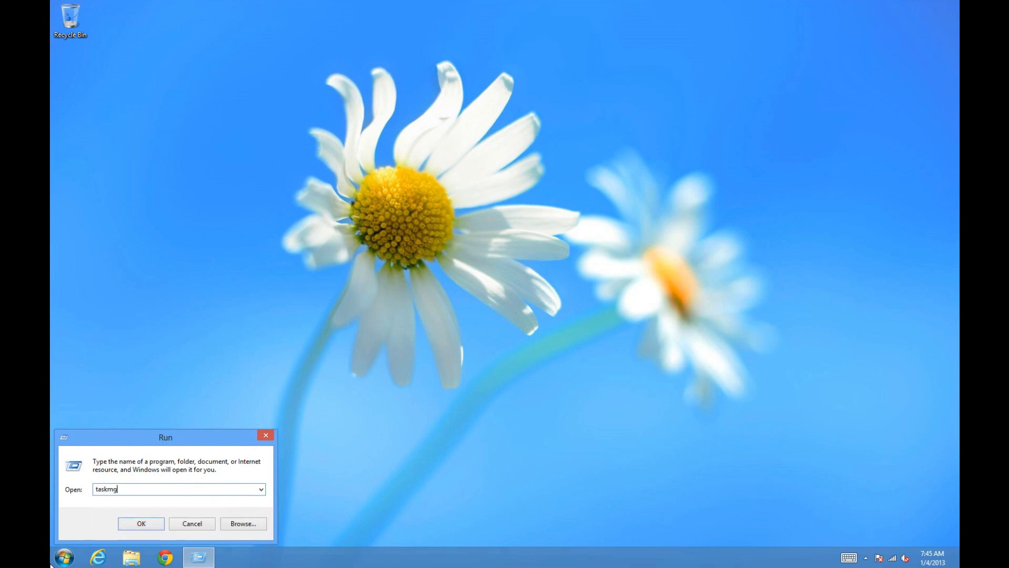
pyautogui.write('r.exe')
pyautogui.press('Return')
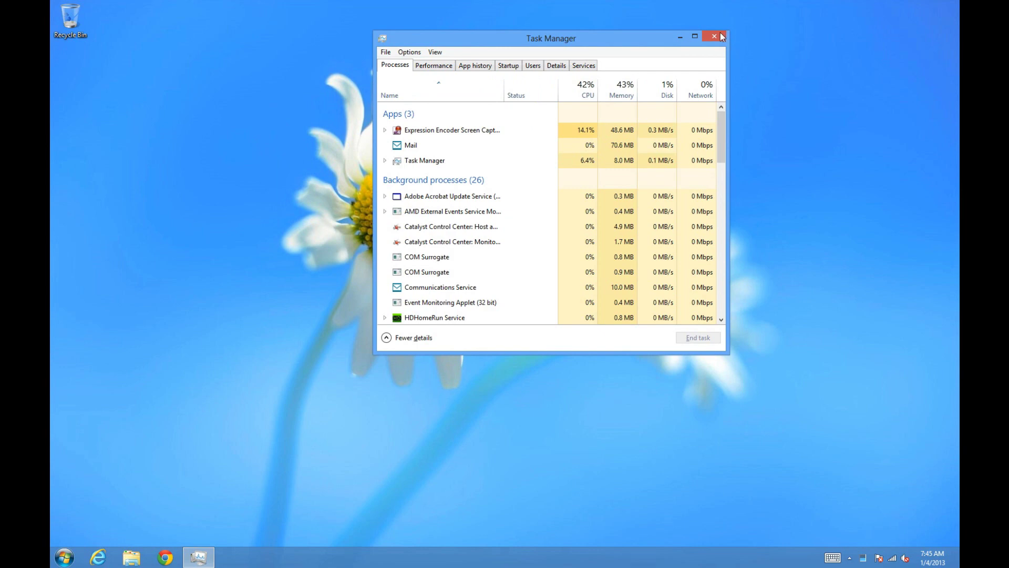
pyautogui.click(722, 39)
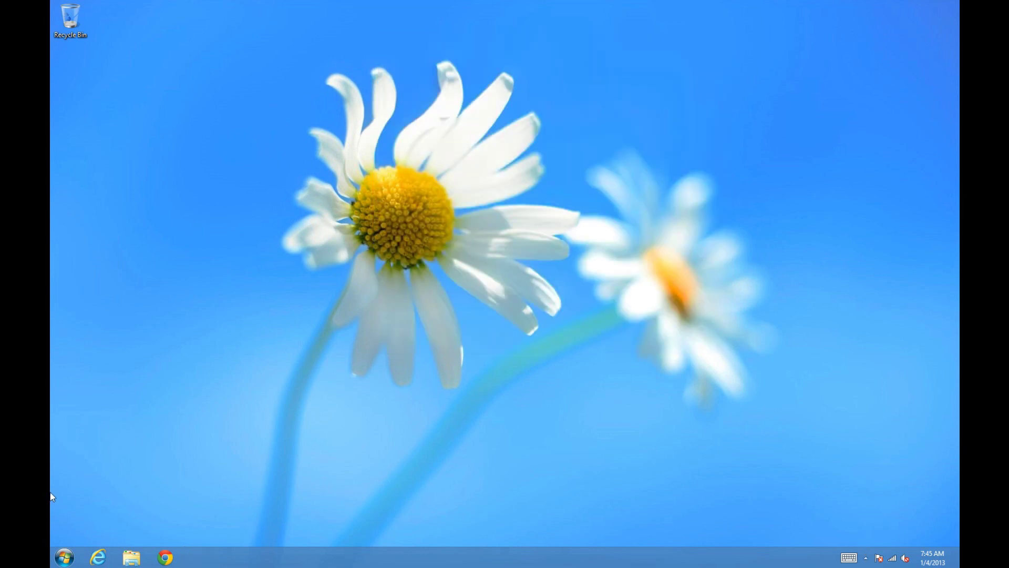
# Open the Start8 configuration, preview the start menu, and disable the menu's translucency.
pyautogui.click(56, 562)
pyautogui.rightClick(57, 561)
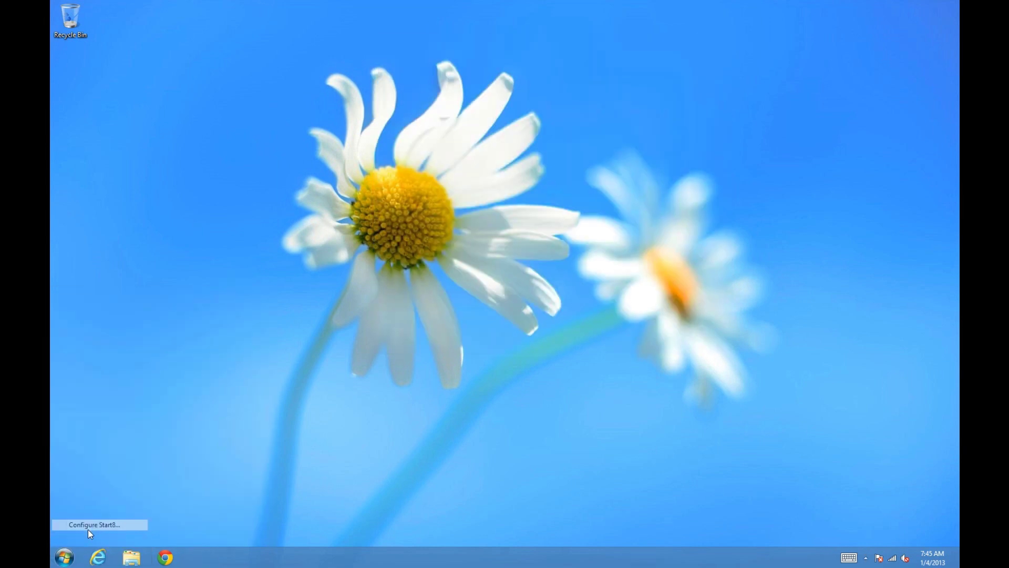
pyautogui.click(87, 529)
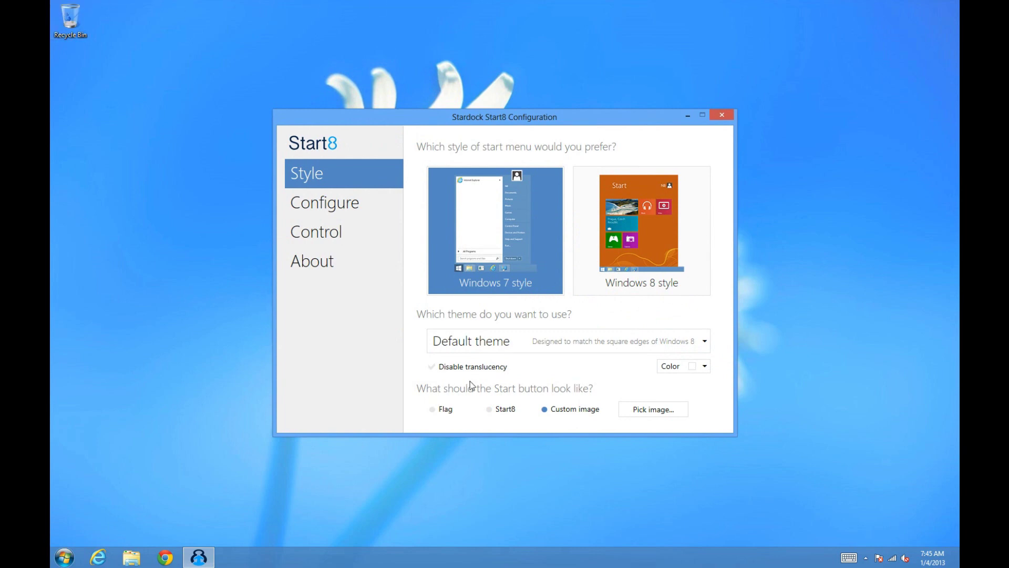
pyautogui.click(68, 561)
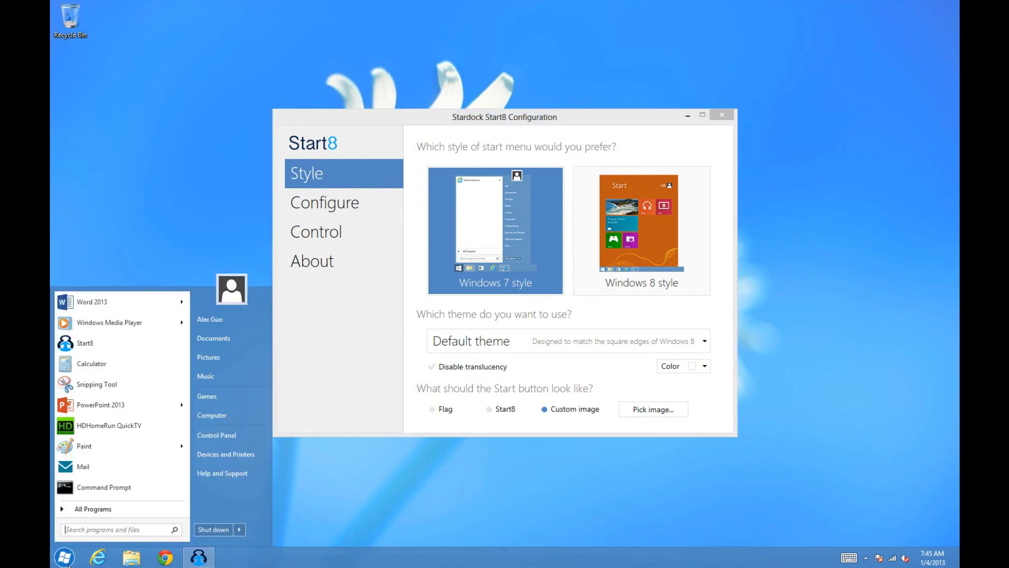
pyautogui.click(459, 370)
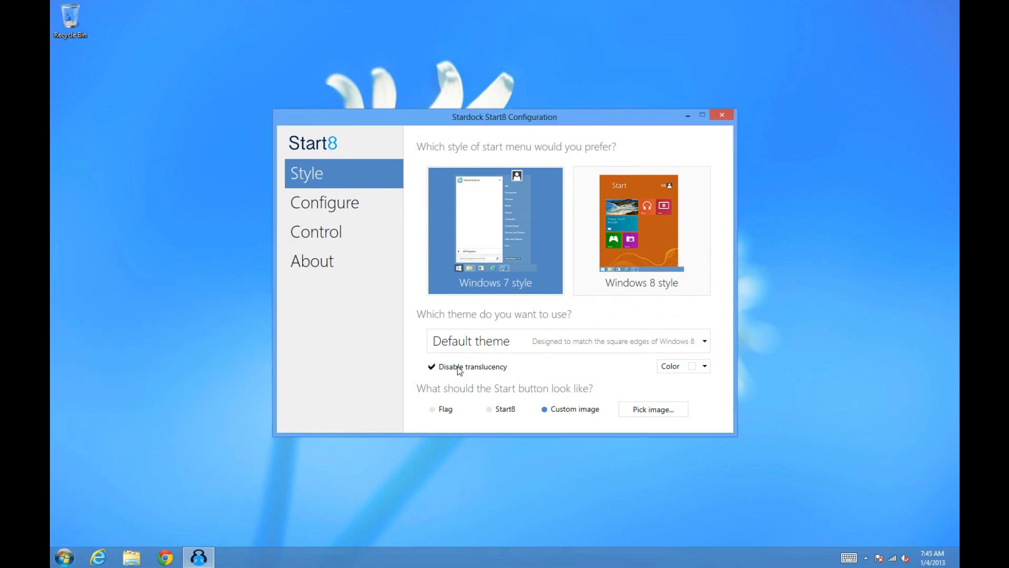
# Apply the Rounded theme to the start menu and preview the menu.
pyautogui.click(606, 346)
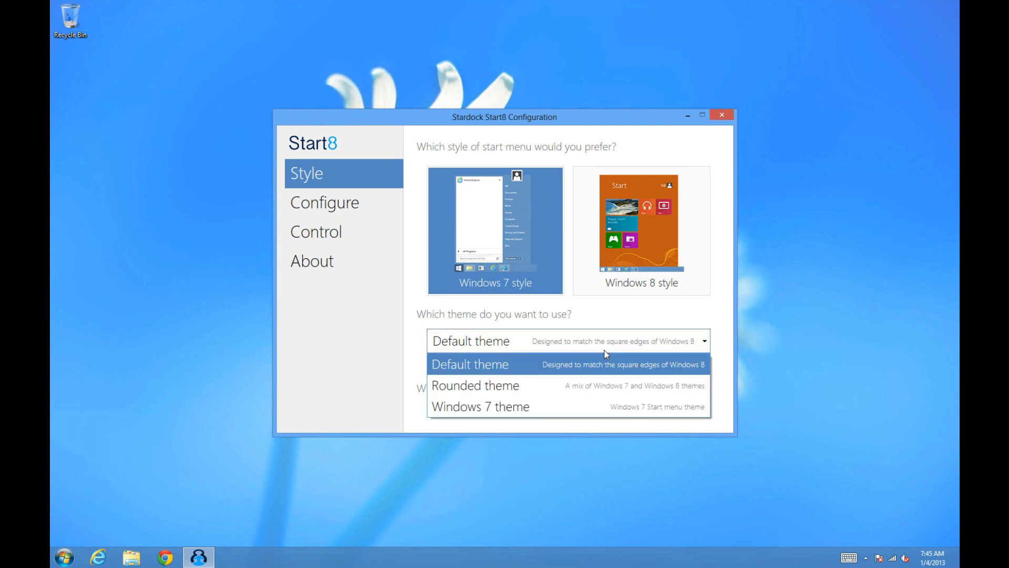
pyautogui.click(605, 384)
pyautogui.press('super')
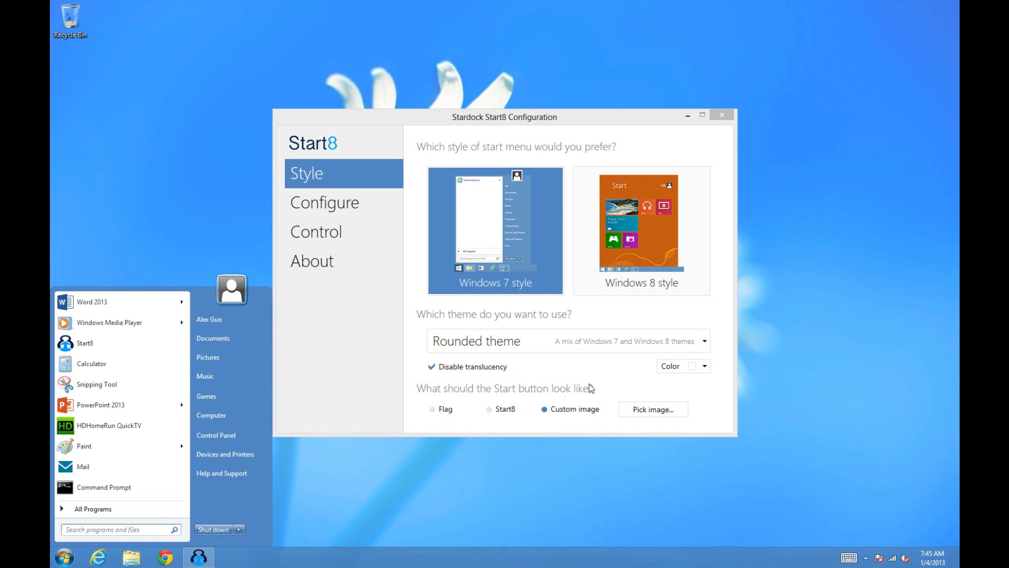
# Try the Windows 7 theme with a preview of the start menu and return to the Default theme.
pyautogui.click(583, 347)
pyautogui.click(583, 350)
pyautogui.click(572, 409)
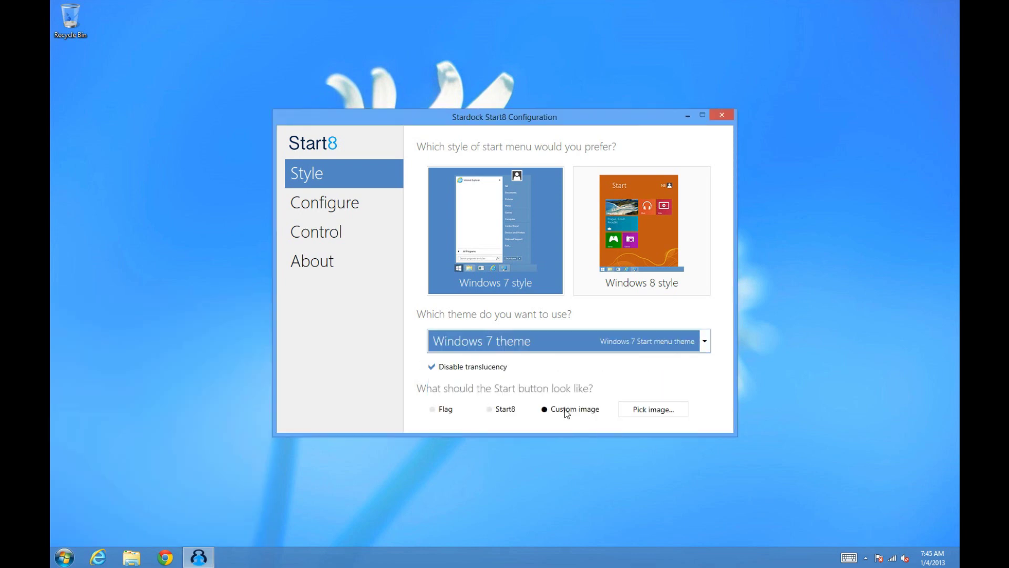
pyautogui.press('super')
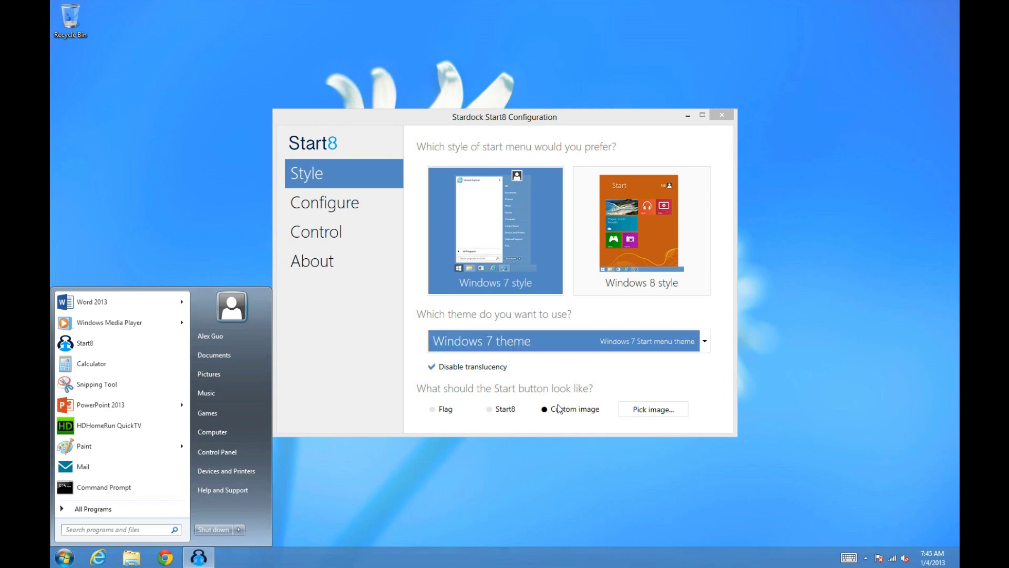
pyautogui.click(569, 339)
pyautogui.click(572, 363)
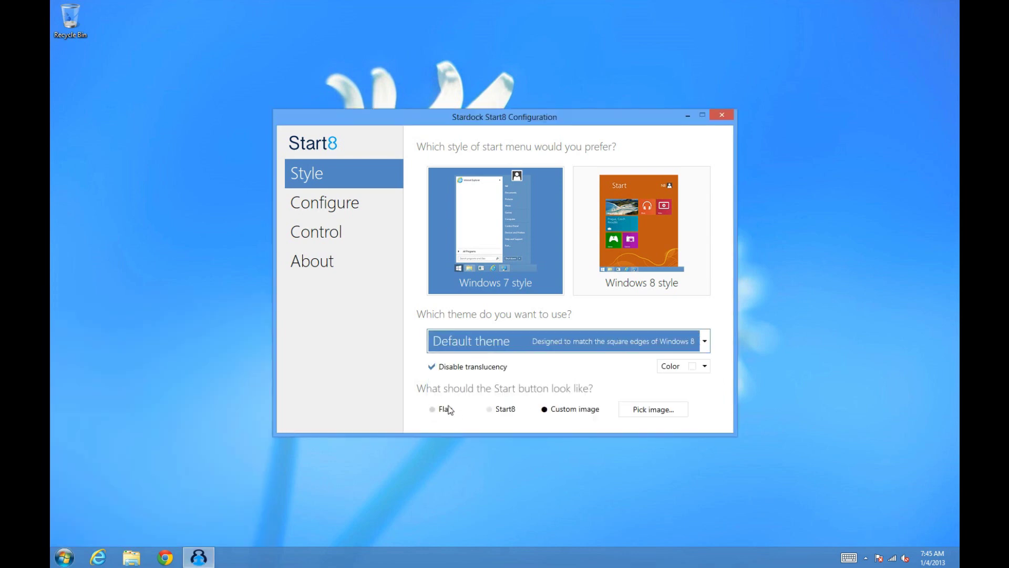
# Try the Flag and Start8 button looks and set the Start button to the custom image Win8_start_clear_win7.
pyautogui.click(449, 409)
pyautogui.click(503, 409)
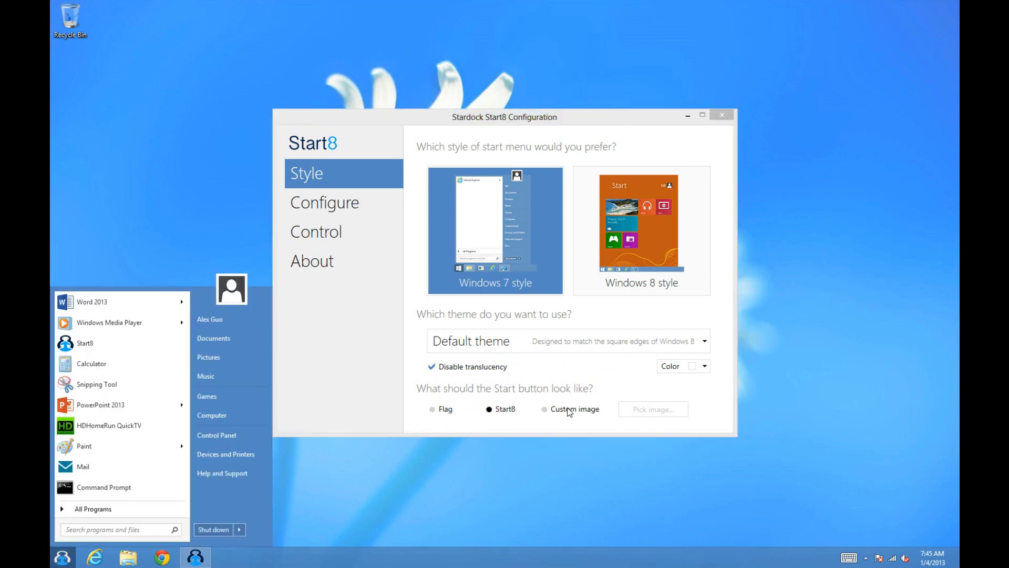
pyautogui.click(570, 410)
pyautogui.click(653, 409)
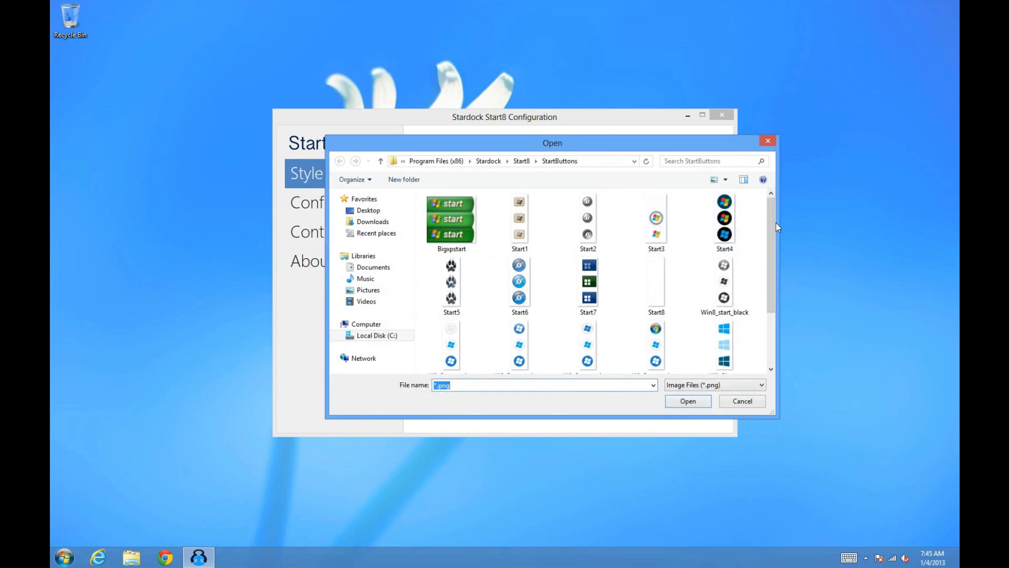
pyautogui.moveTo(771, 289); pyautogui.dragTo(756, 359)
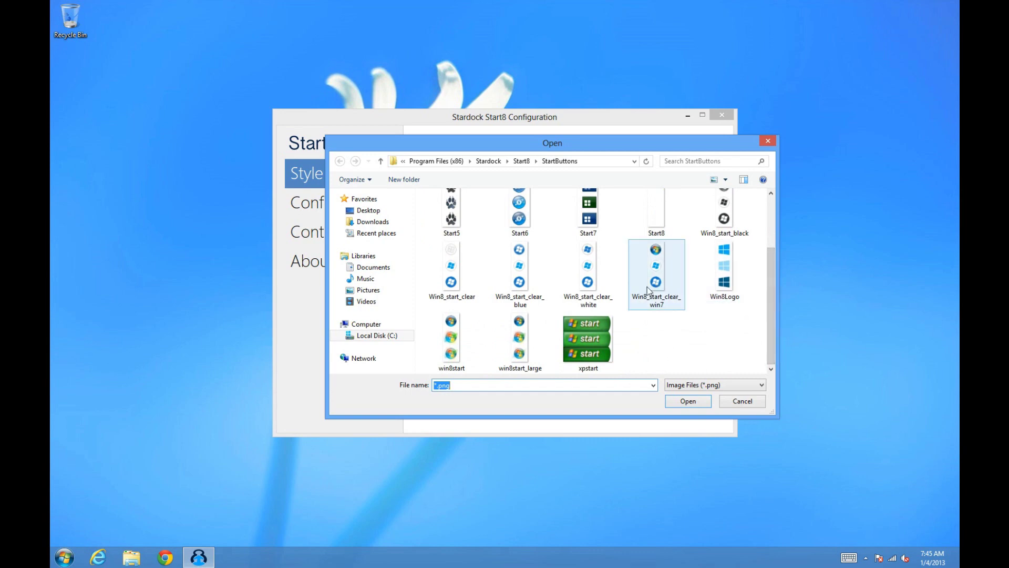
pyautogui.doubleClick(663, 295)
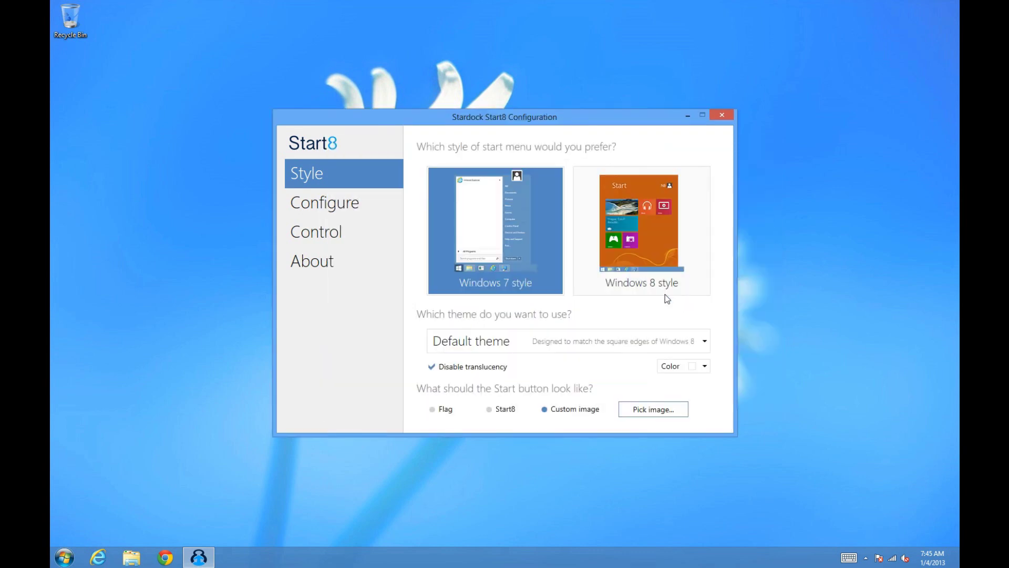
pyautogui.press('super')
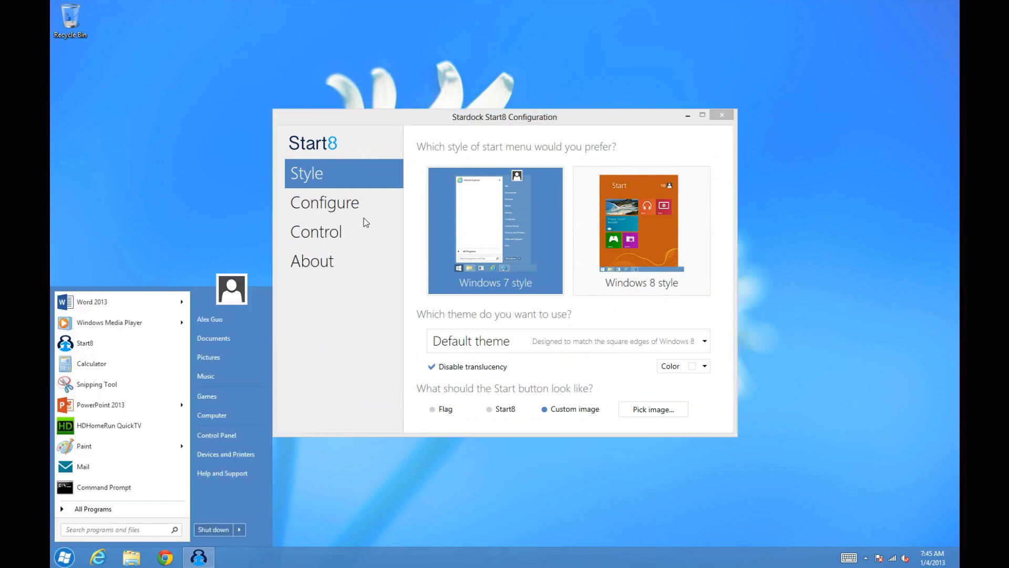
pyautogui.click(338, 216)
pyautogui.click(330, 178)
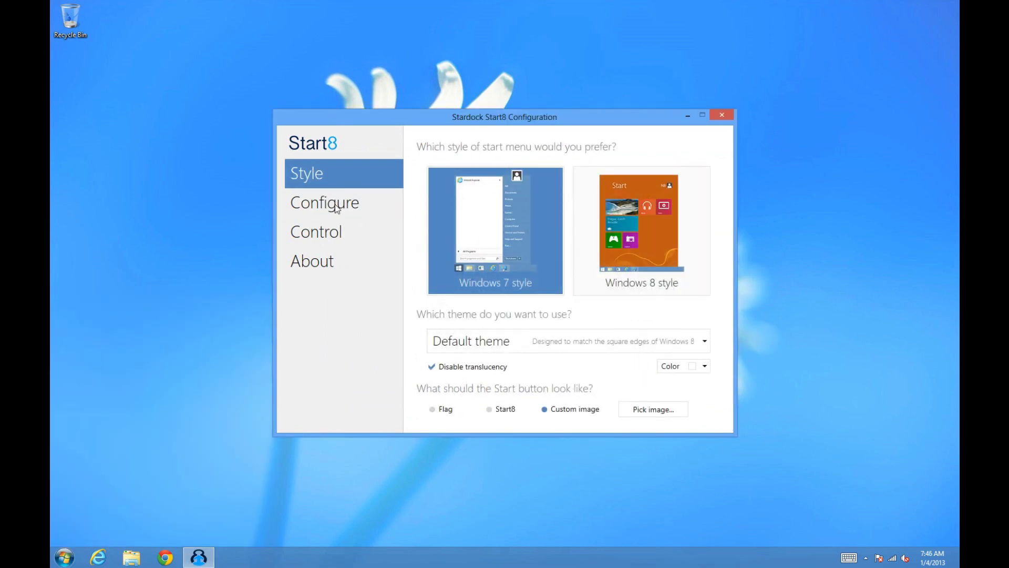
pyautogui.click(696, 368)
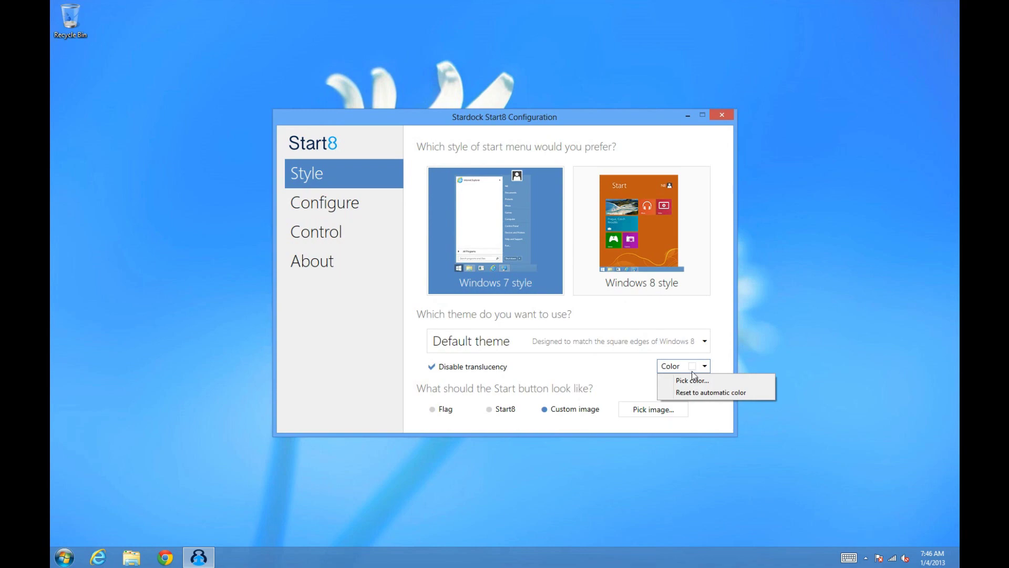
# Switch the start menu to the Windows 8 style and preview it.
pyautogui.click(599, 260)
pyautogui.press('super')
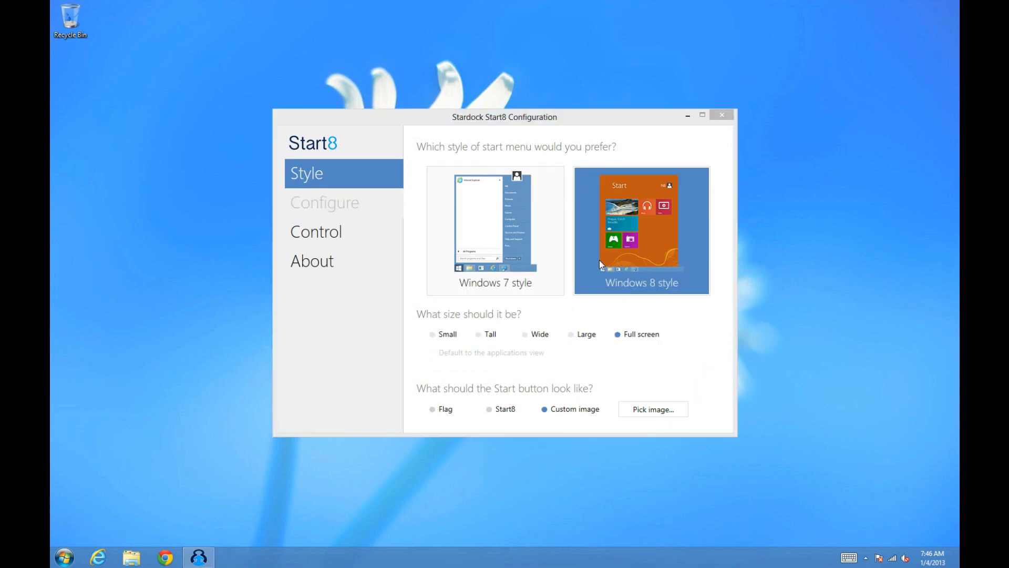
pyautogui.press('super')
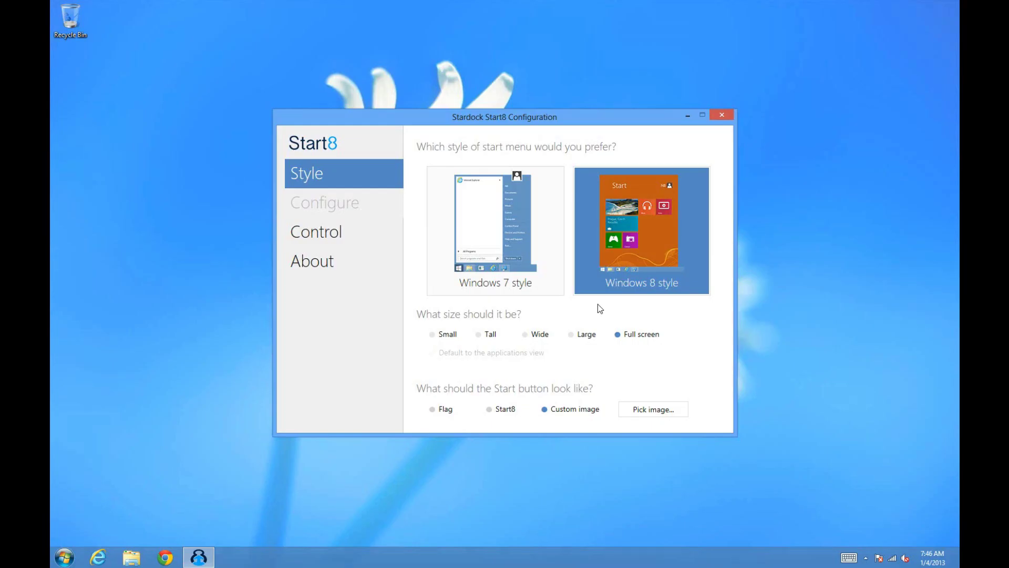
# Try the Small, Tall, Wide, Large and Full screen sizes for the Windows 8 style menu.
pyautogui.click(447, 336)
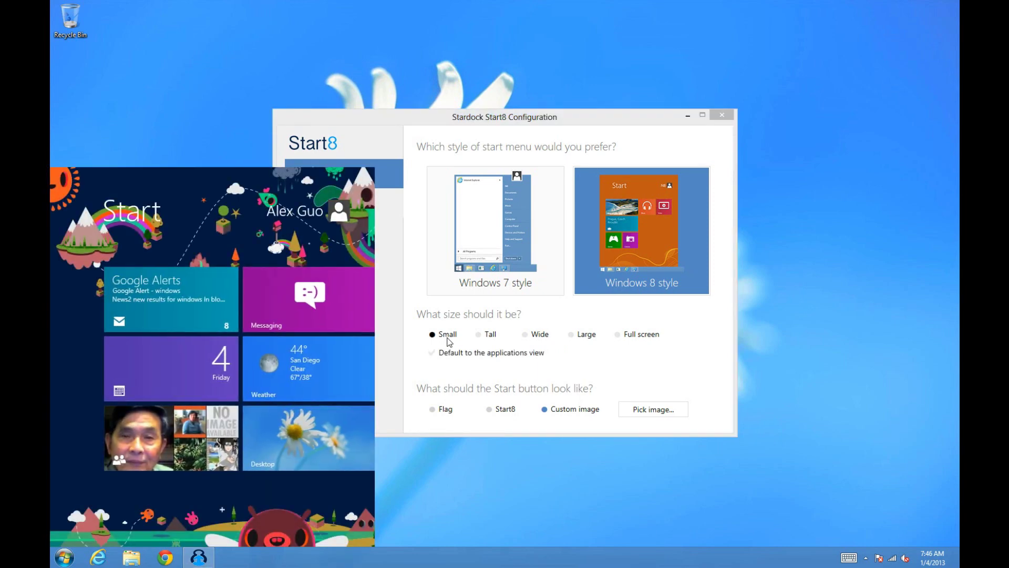
pyautogui.click(479, 335)
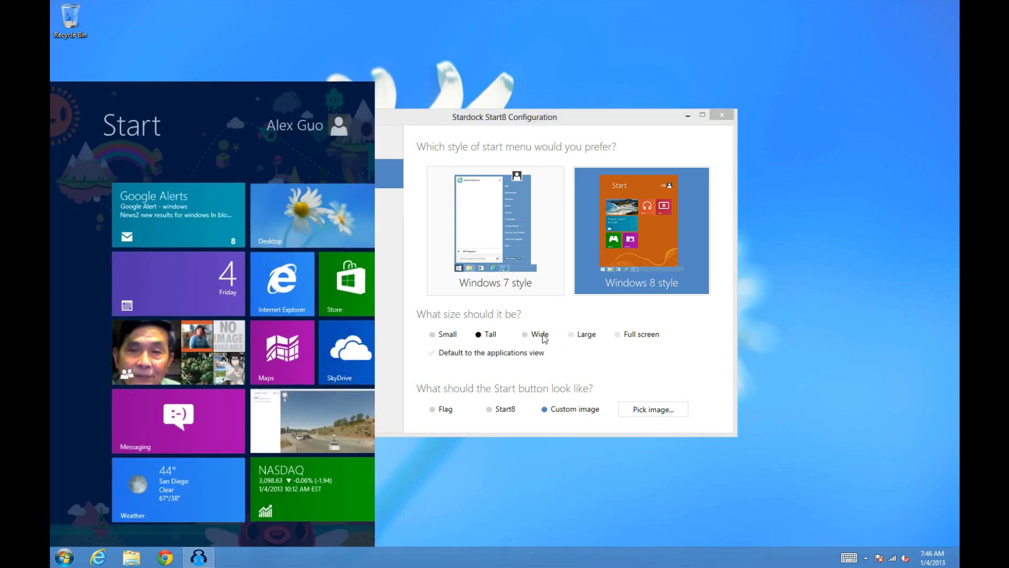
pyautogui.click(542, 335)
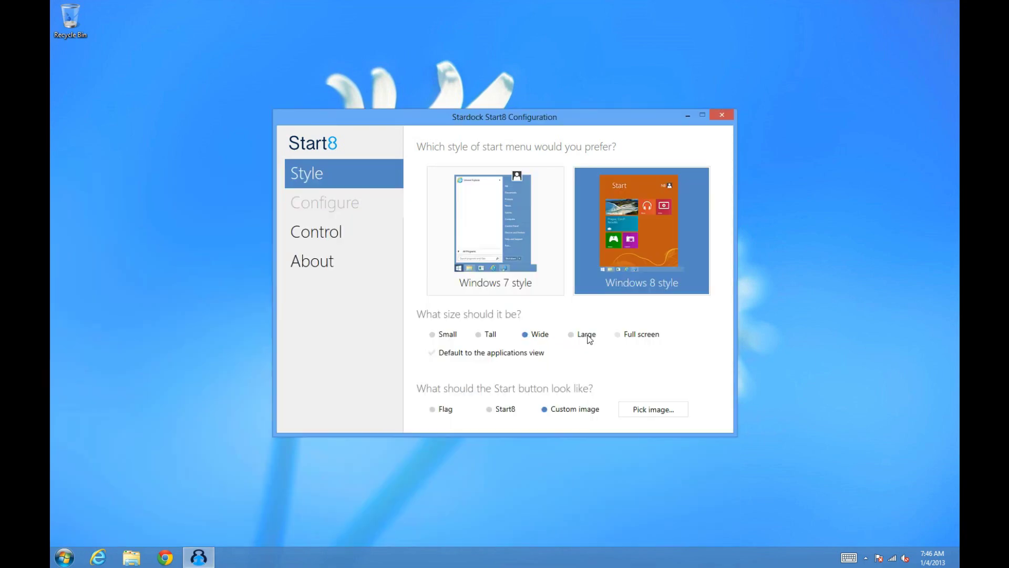
pyautogui.click(590, 339)
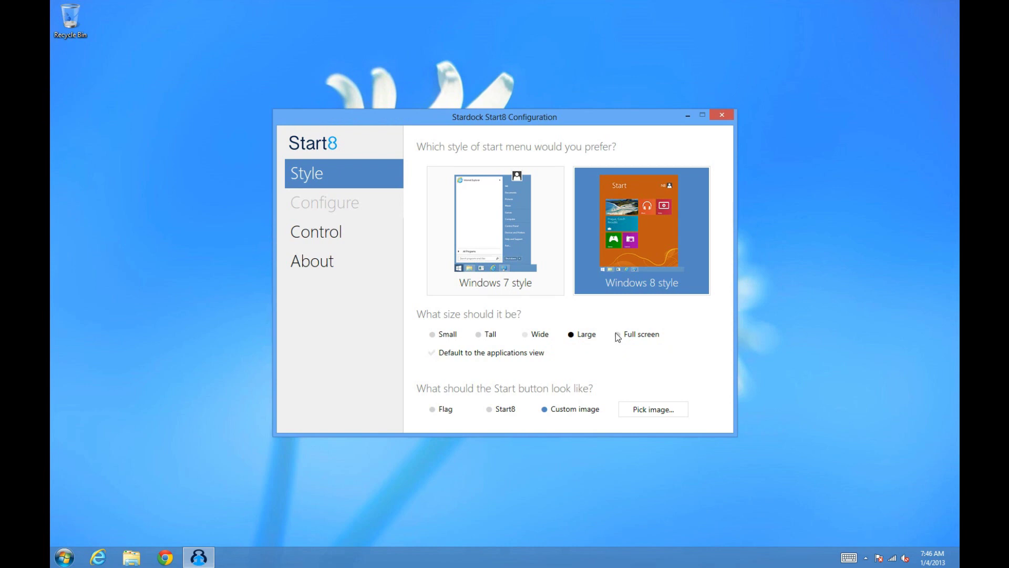
pyautogui.click(617, 335)
# Return the start menu to the Windows 7 style and open its configuration options alongside a preview of the menu.
pyautogui.click(459, 238)
pyautogui.click(359, 206)
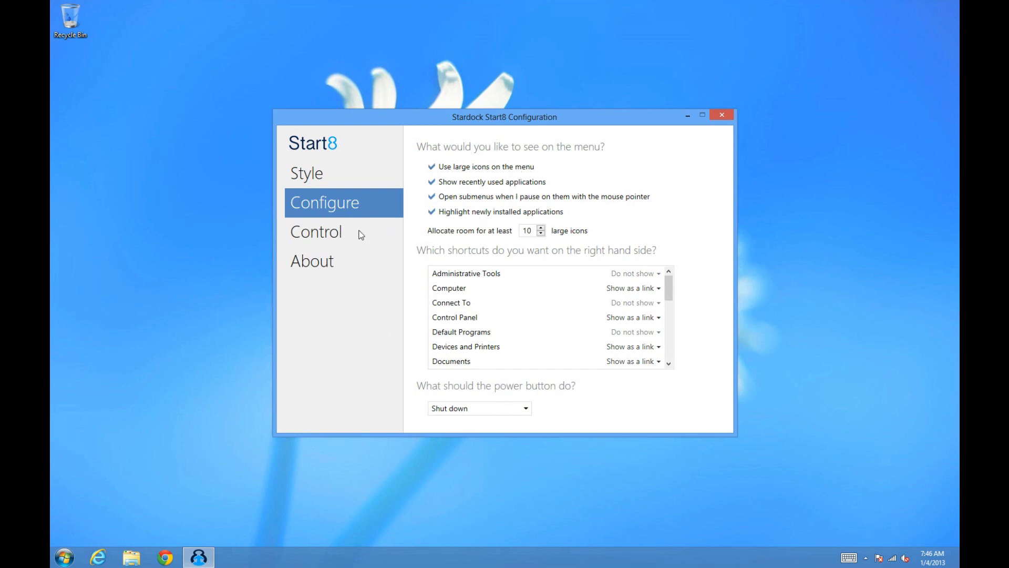
pyautogui.press('super')
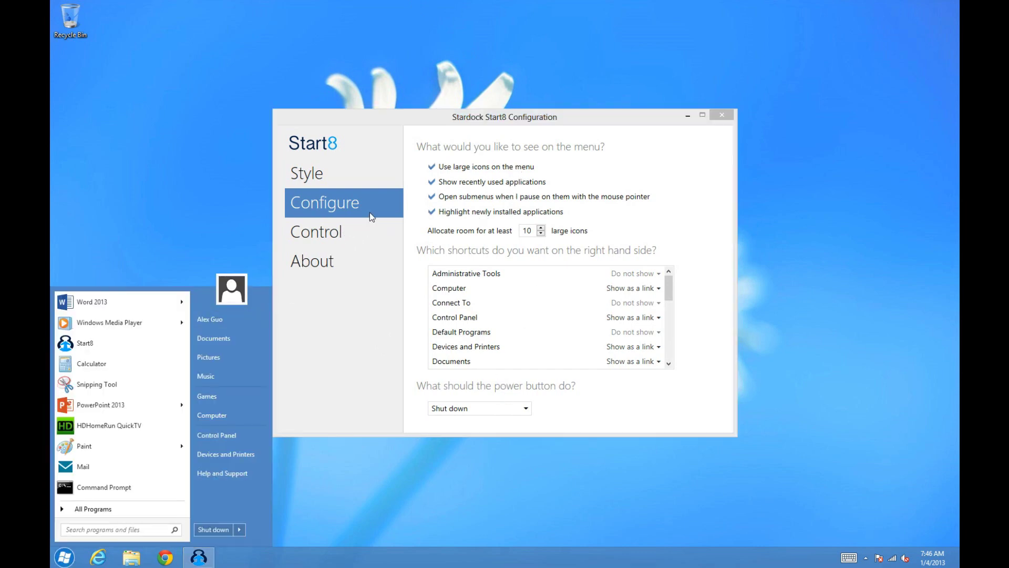
# Close the start menu preview and open the Control settings of Start8.
pyautogui.press('super')
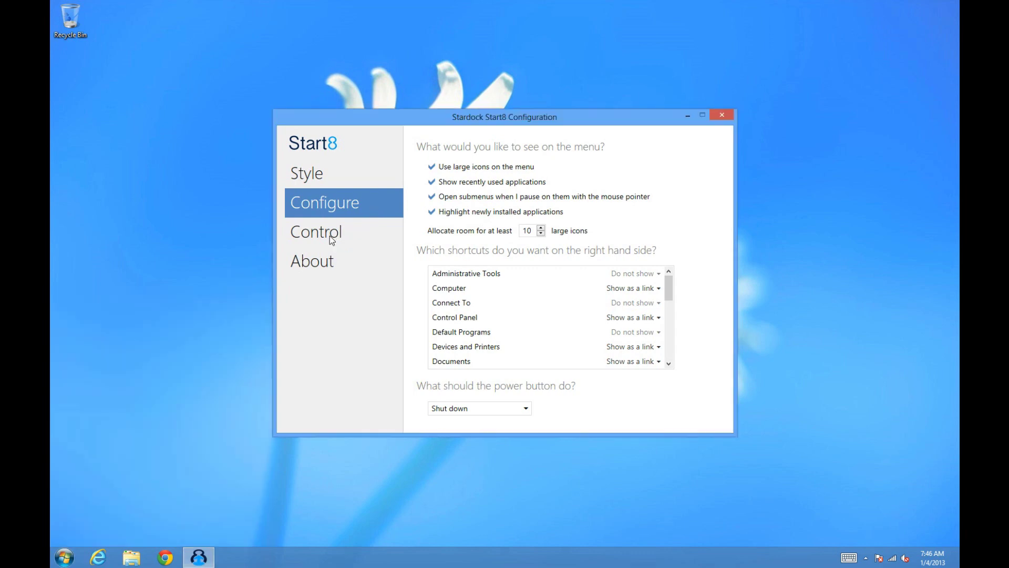
pyautogui.click(331, 236)
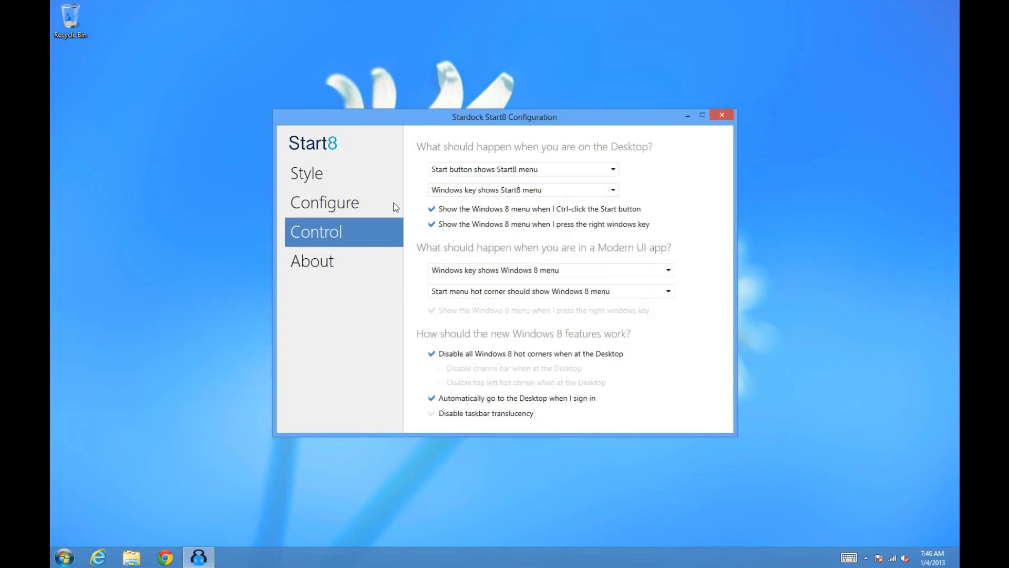
# Try having the Desktop Start button show the Windows 8 menu, test it, and restore the Start8 menu option.
pyautogui.click(481, 170)
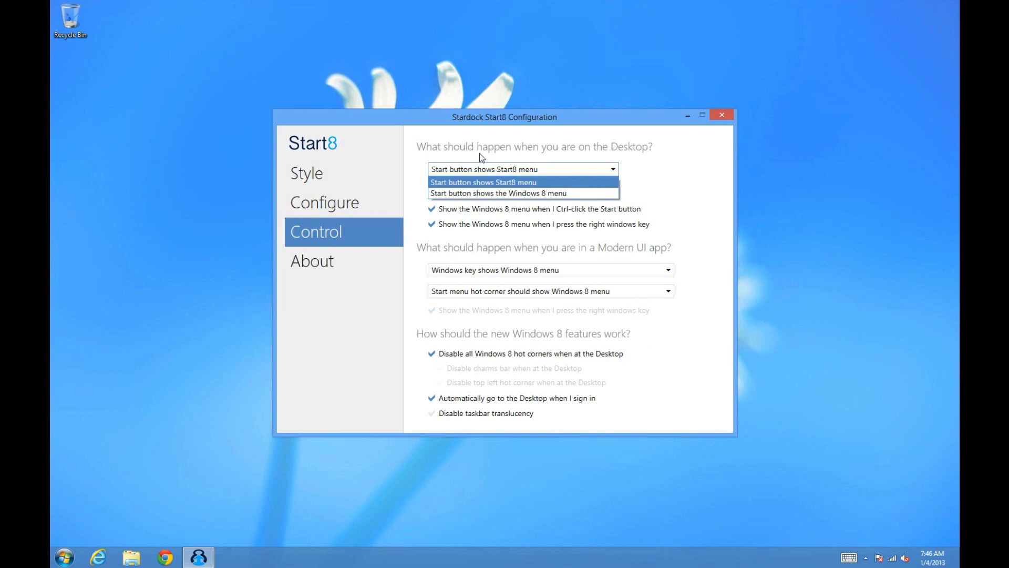
pyautogui.click(499, 193)
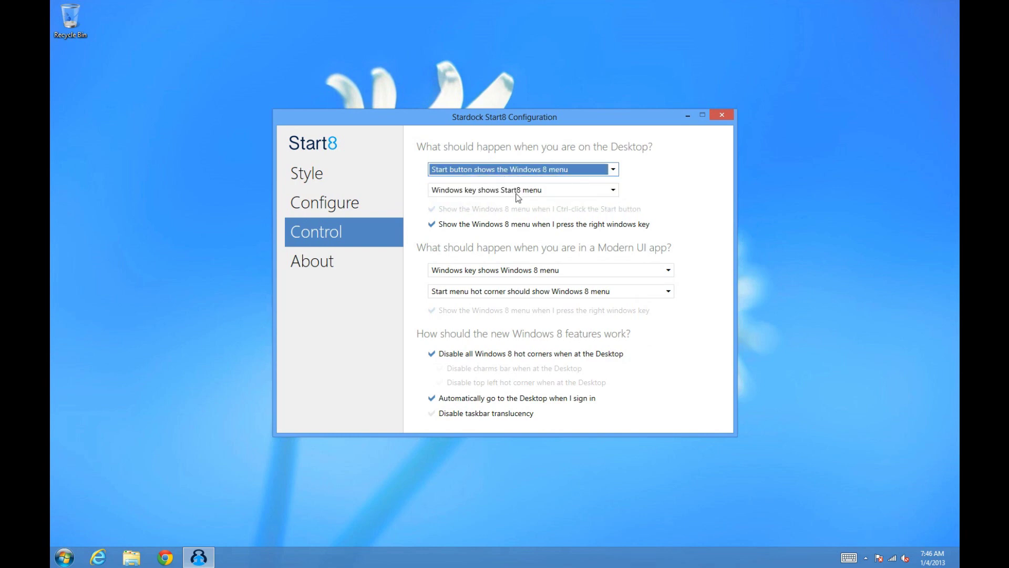
pyautogui.click(57, 551)
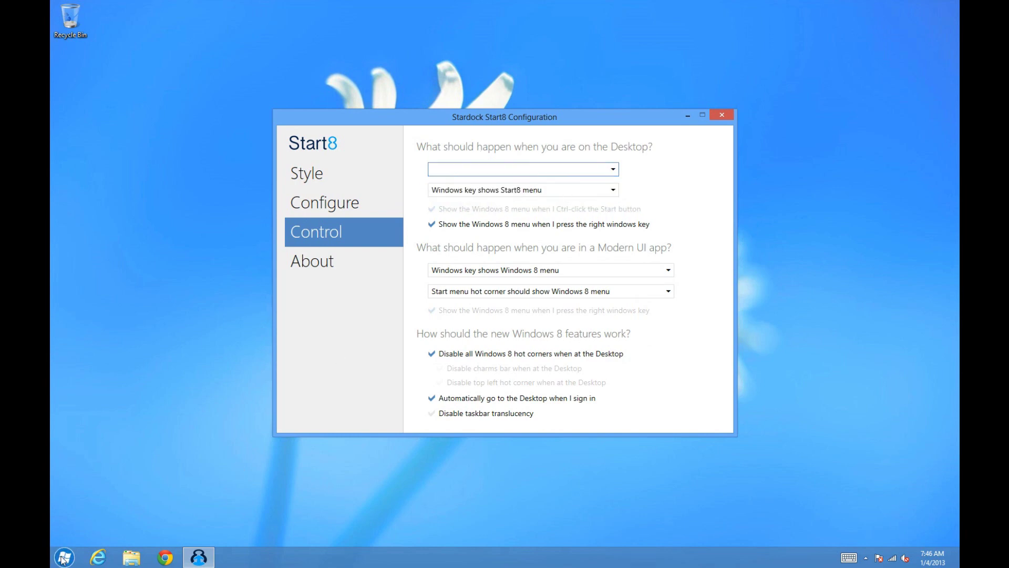
pyautogui.press('super')
pyautogui.press('super')
pyautogui.press('super')
pyautogui.press('super')
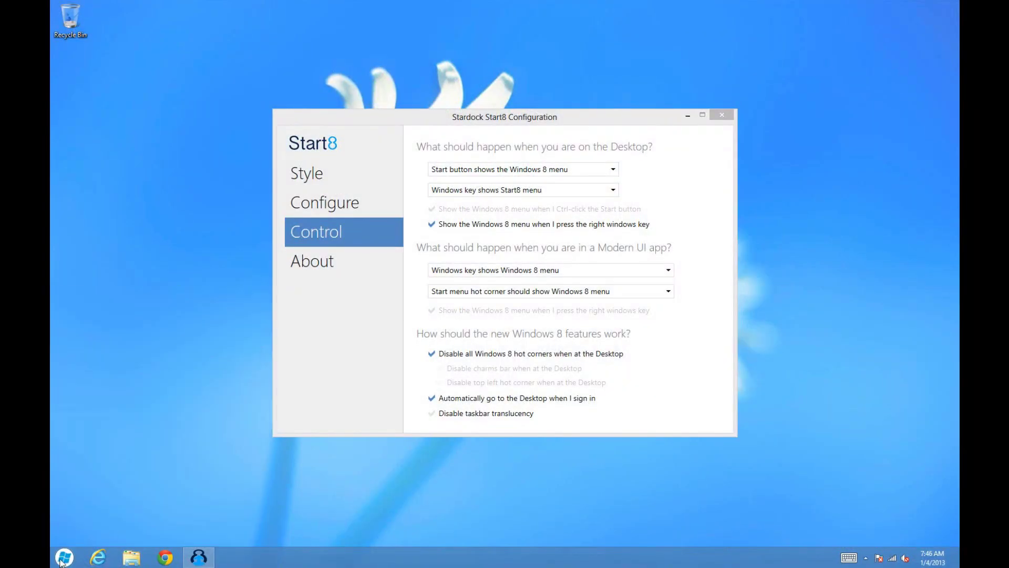
pyautogui.press('super')
pyautogui.press('super')
pyautogui.press('super')
pyautogui.press('super')
pyautogui.press('super')
pyautogui.click(544, 168)
pyautogui.click(534, 176)
# Try having the Windows key show the Windows 8 menu on the Desktop, test the Start button, and restore the Start8 option.
pyautogui.click(536, 190)
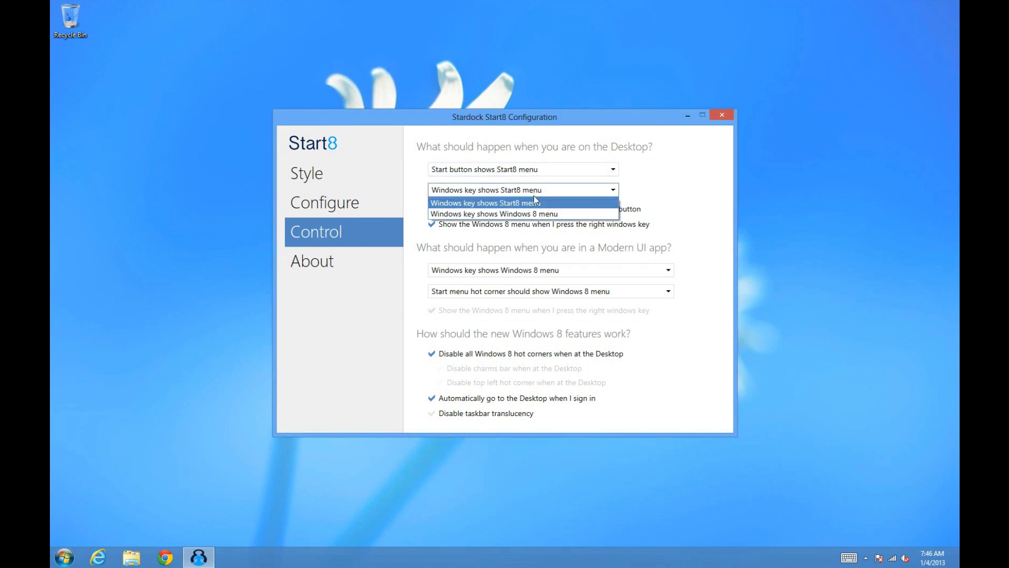
pyautogui.click(534, 213)
pyautogui.click(65, 557)
pyautogui.click(64, 557)
pyautogui.click(65, 557)
pyautogui.click(65, 557)
pyautogui.keyDown('ctrl'); pyautogui.click(68, 557); pyautogui.keyUp('ctrl')
pyautogui.click(68, 554)
pyautogui.click(504, 271)
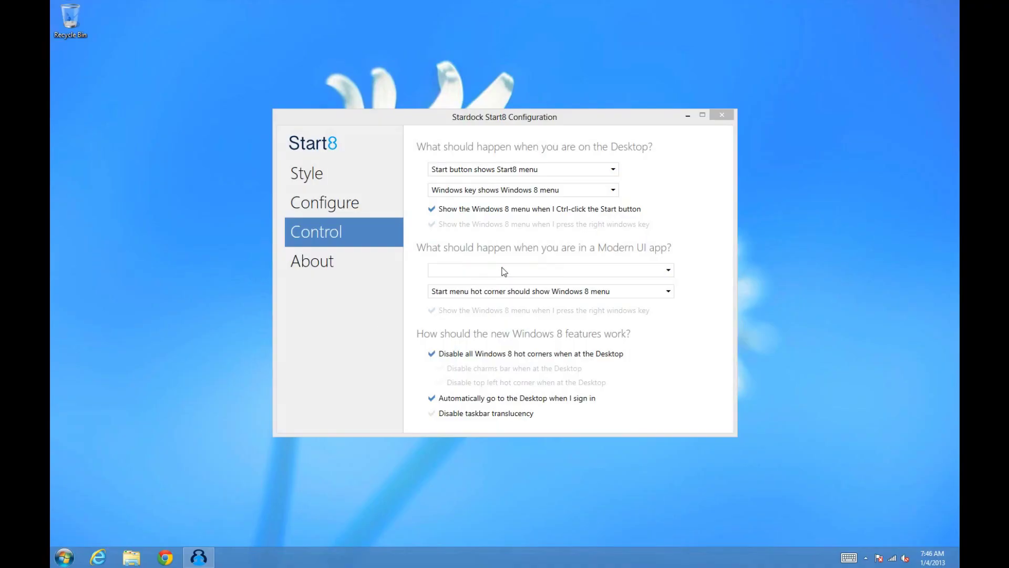
pyautogui.click(489, 190)
pyautogui.click(496, 202)
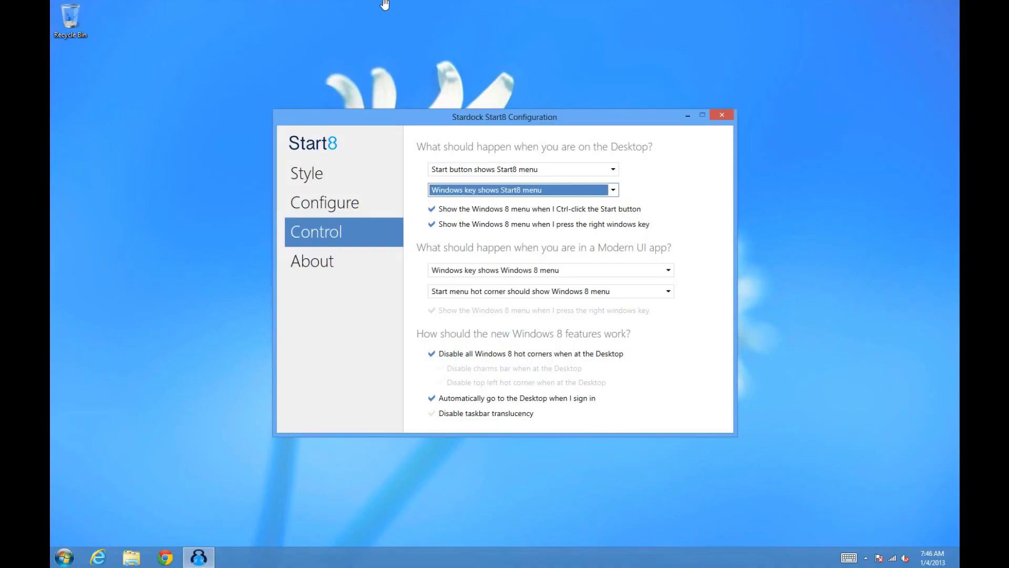
# Test the Windows key on the Desktop by opening and closing the Start8 menu repeatedly.
pyautogui.press('super')
pyautogui.press('super')
pyautogui.press('super')
pyautogui.press('super')
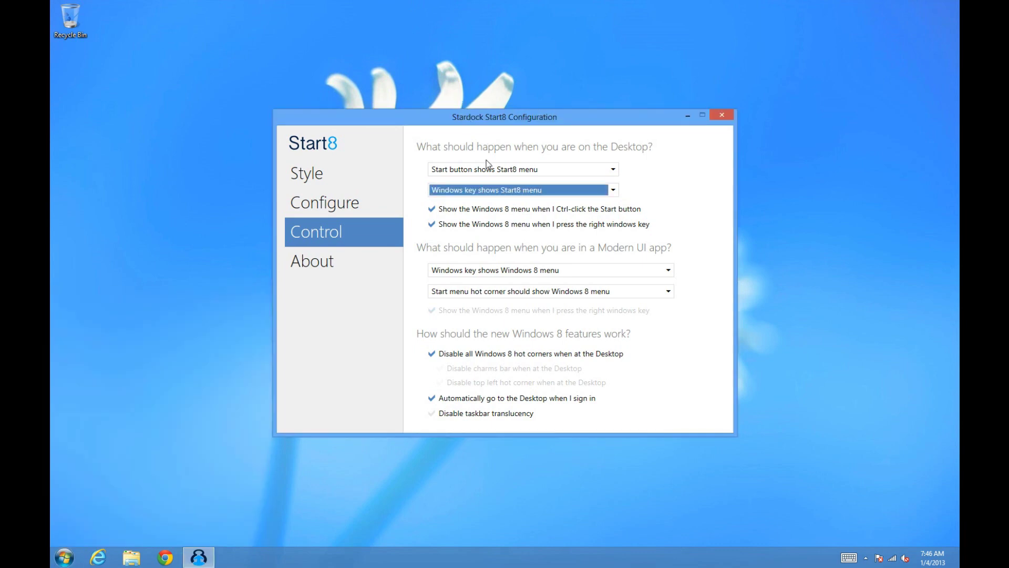
pyautogui.press('super')
pyautogui.press('super')
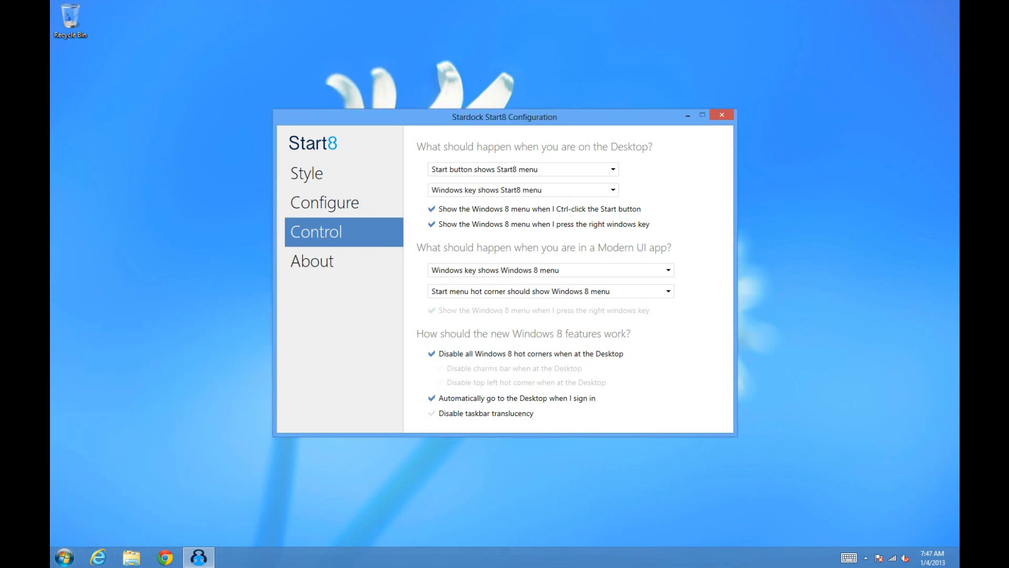
# Test the alternate Start button action by opening the Windows 8 Start screen and returning to the Desktop, twice.
pyautogui.keyDown('ctrl'); pyautogui.click(67, 561); pyautogui.keyUp('ctrl')
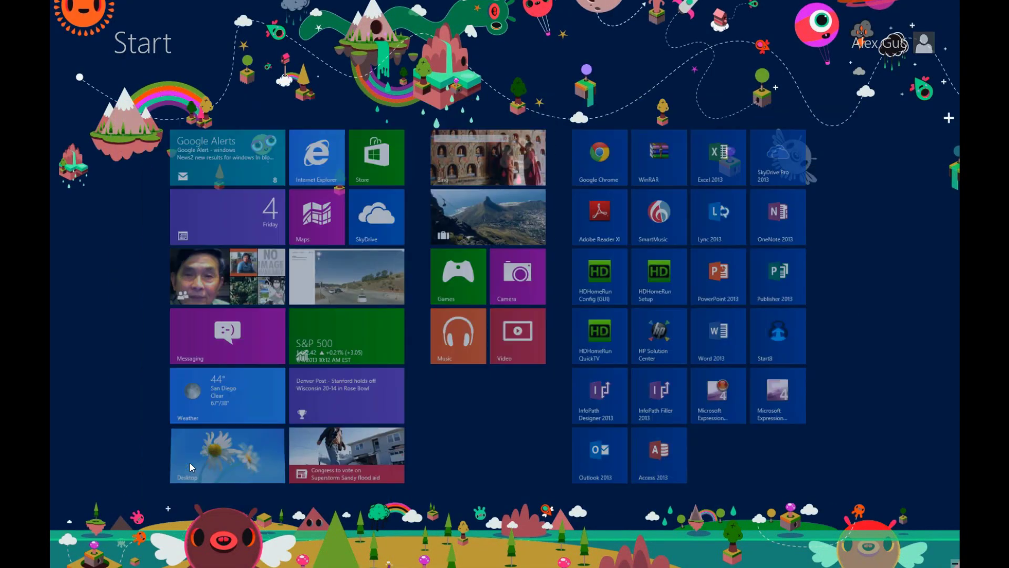
pyautogui.click(190, 467)
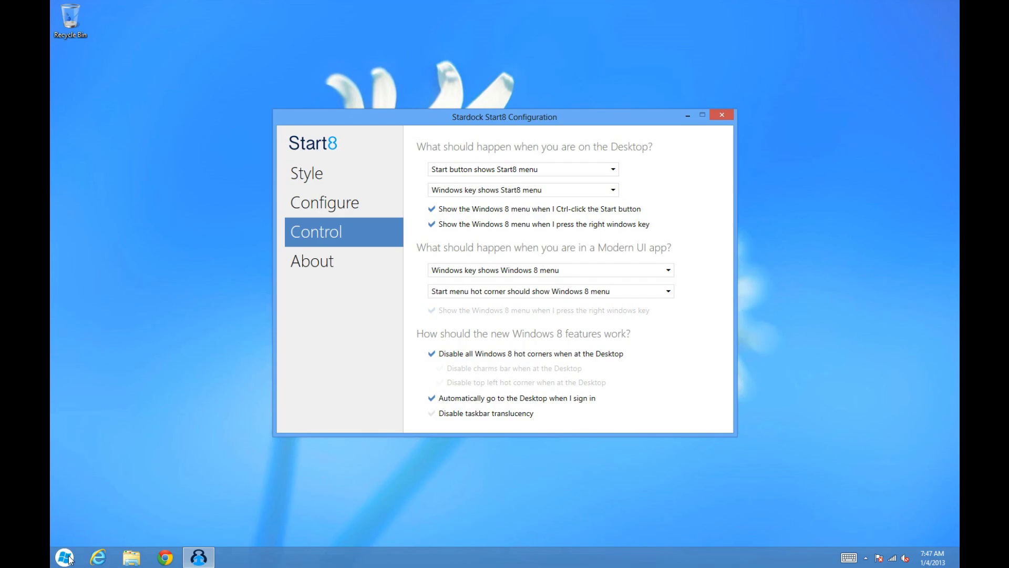
pyautogui.keyDown('ctrl'); pyautogui.click(64, 557); pyautogui.keyUp('ctrl')
pyautogui.click(140, 482)
# Try the Start8 menu option for the Modern UI hot corner and restore it to the Windows 8 menu.
pyautogui.click(521, 293)
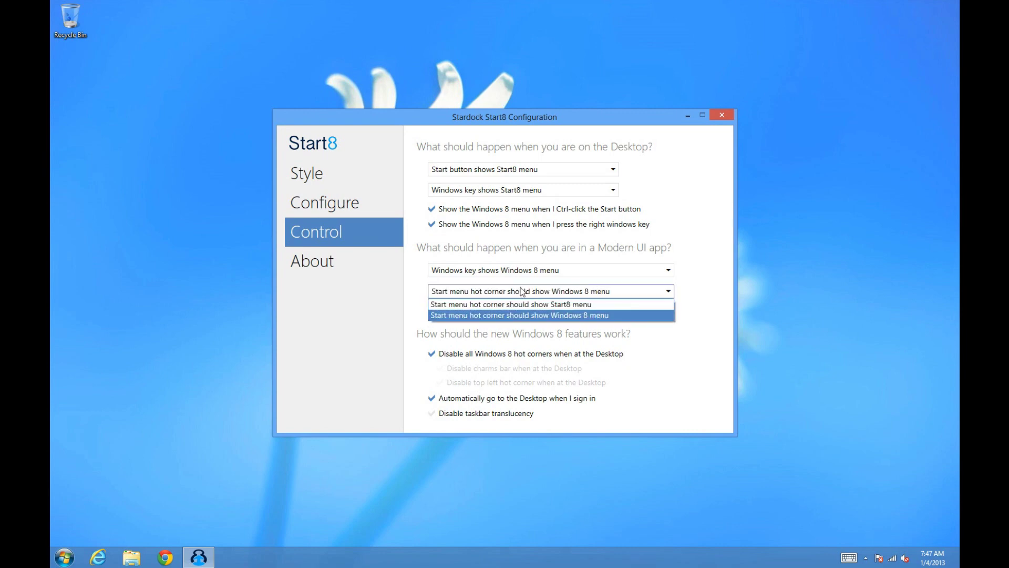
pyautogui.click(527, 304)
pyautogui.click(527, 294)
pyautogui.click(528, 315)
# Set the Windows key in Modern UI apps to fade to desktop and show the Start8 menu, and test it from Internet Explorer.
pyautogui.click(528, 270)
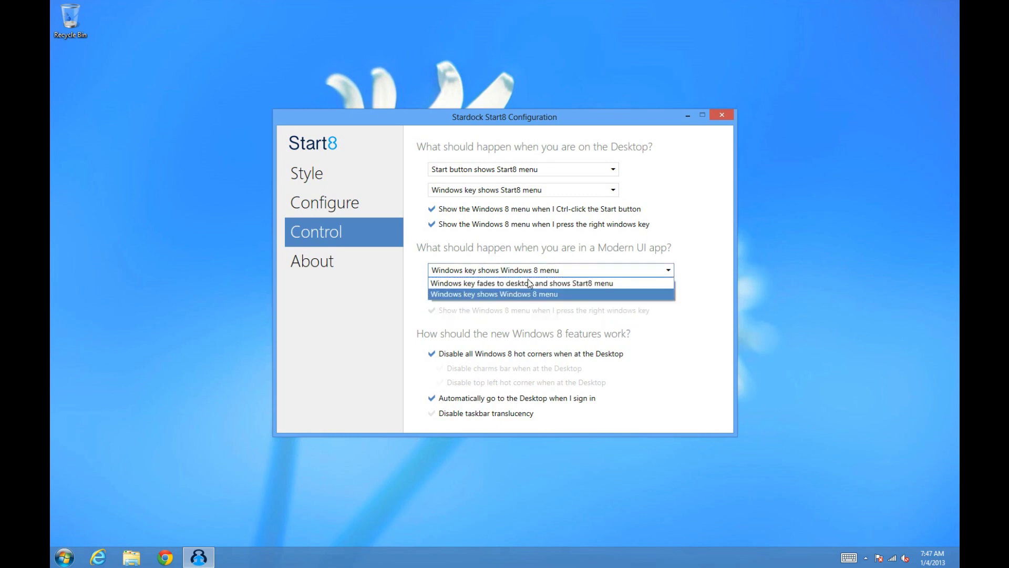
pyautogui.click(528, 281)
pyautogui.click(64, 557)
pyautogui.click(64, 557)
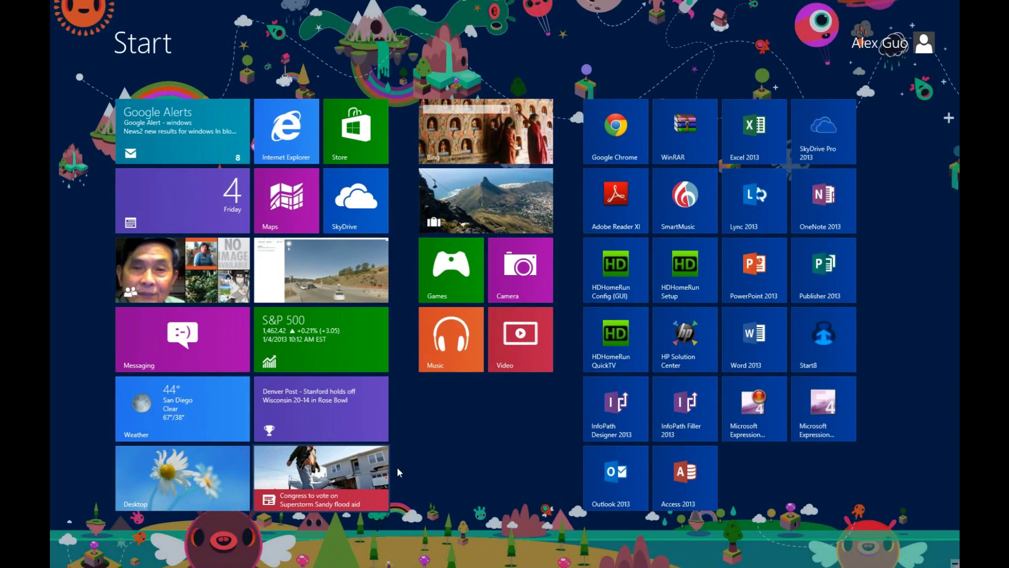
pyautogui.click(289, 137)
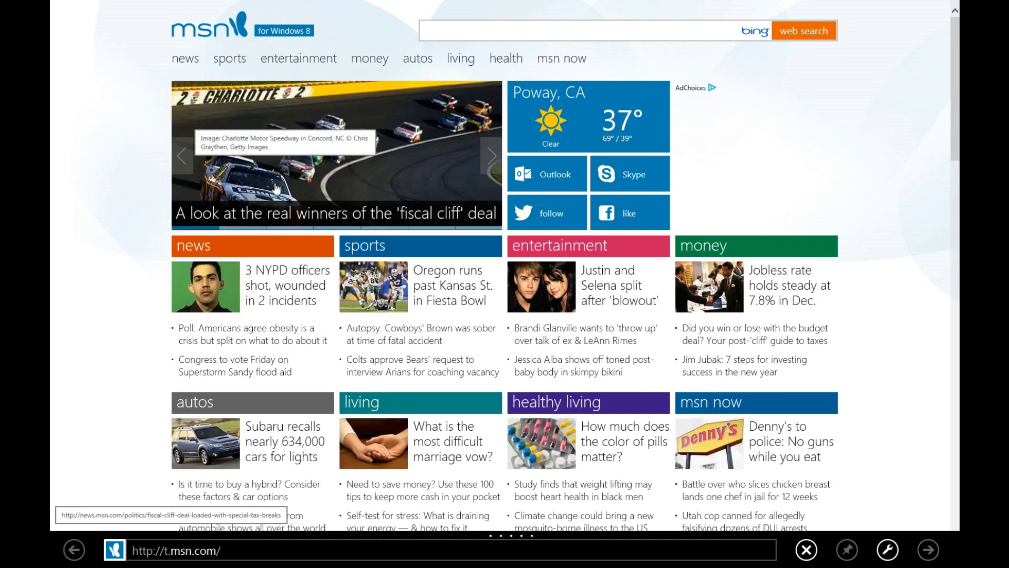
pyautogui.press('super')
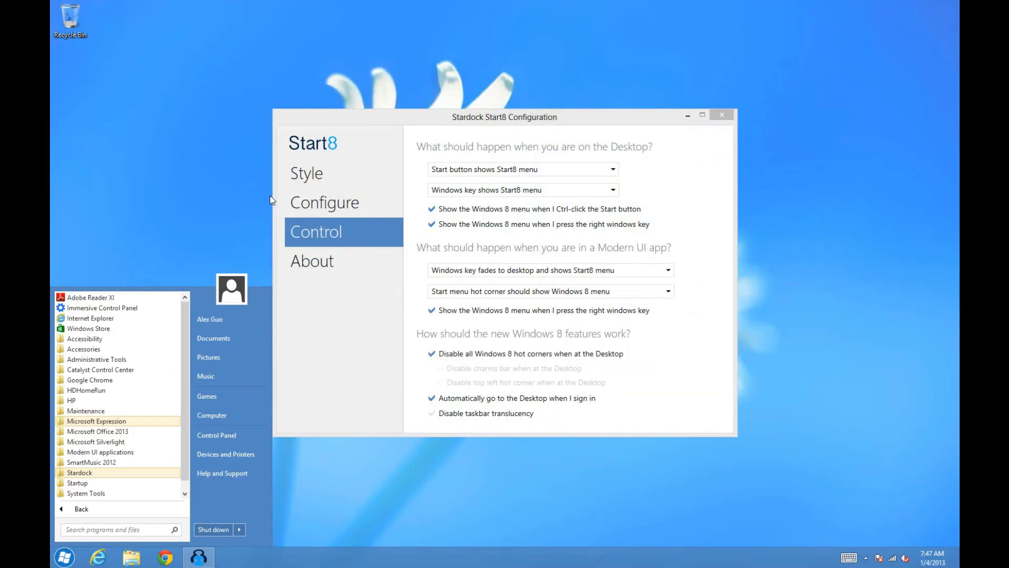
pyautogui.click(243, 180)
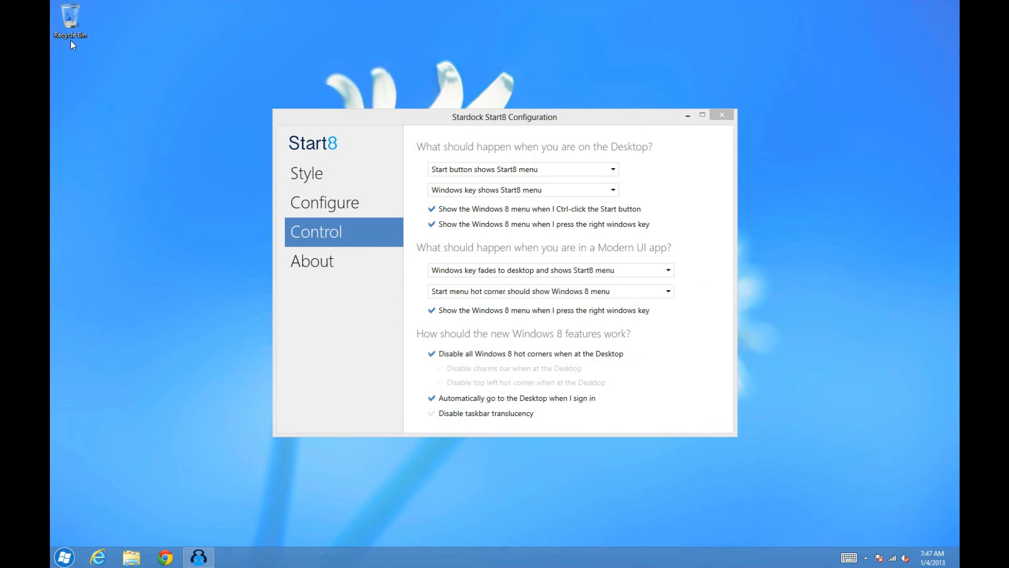
# Switch back and forth between the Internet Explorer app and the Desktop to test leaving a Modern UI app.
pyautogui.hotkey('alt', 'Tab')
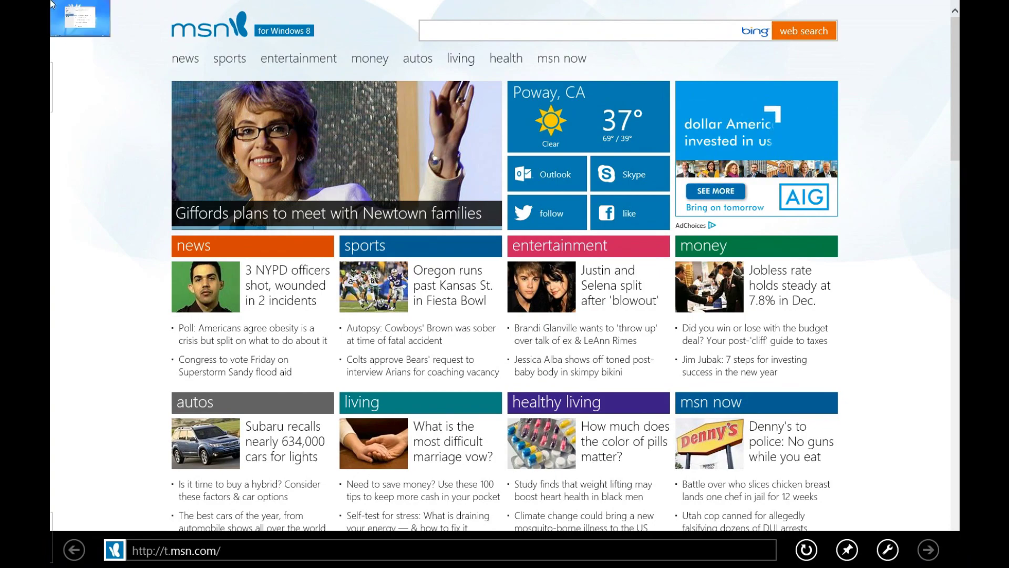
pyautogui.press('super')
pyautogui.hotkey('alt', 'Tab')
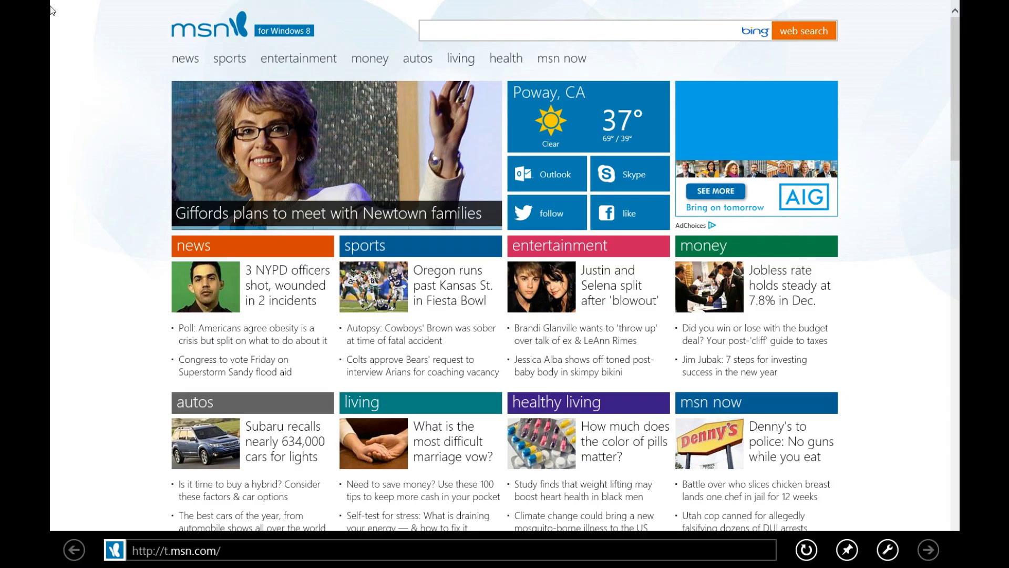
pyautogui.press('super')
# Close the running Internet Explorer and Mail apps from the app switcher.
pyautogui.moveTo(53, 32)
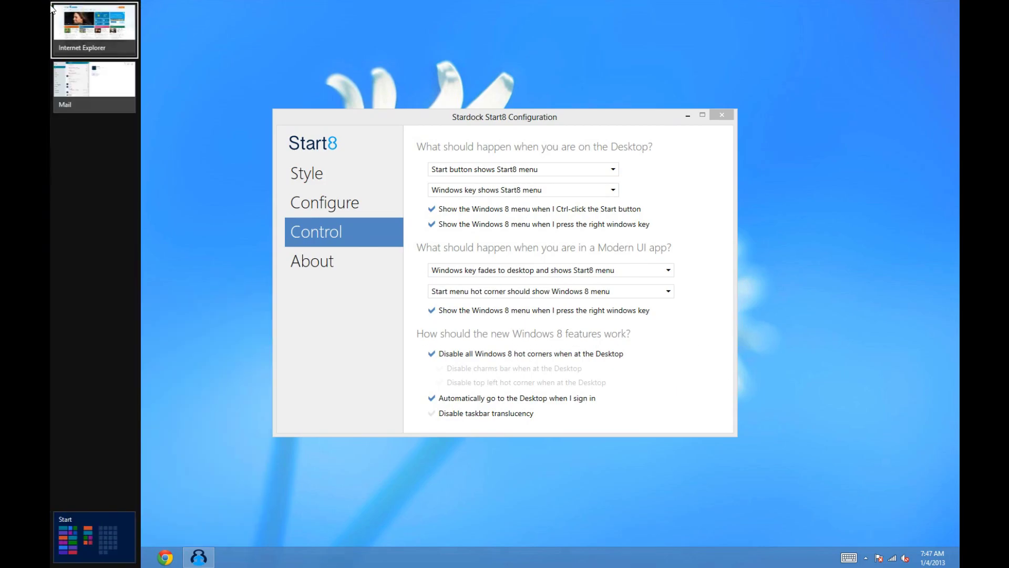
pyautogui.moveTo(95, 29); pyautogui.dragTo(594, 565)
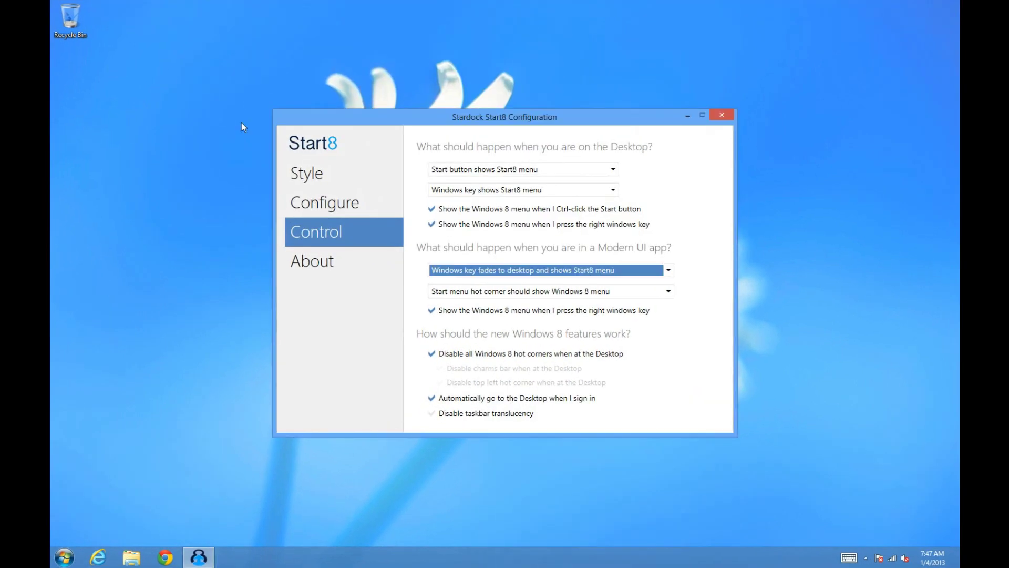
pyautogui.moveTo(51, 5)
pyautogui.moveTo(95, 28); pyautogui.dragTo(584, 565)
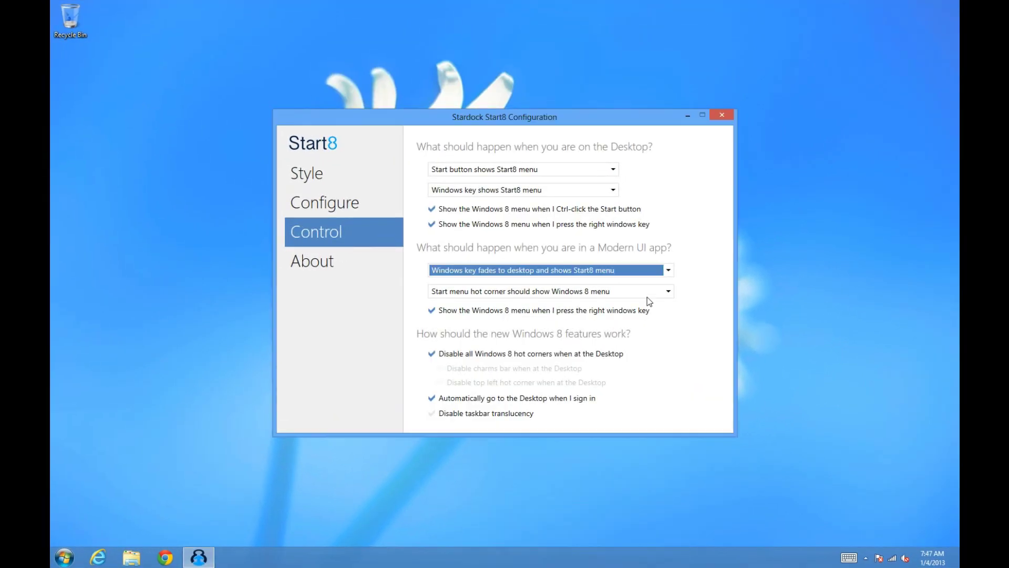
# Set the Windows key in Modern UI apps back to showing the Windows 8 menu and review the hot corner choices.
pyautogui.click(630, 269)
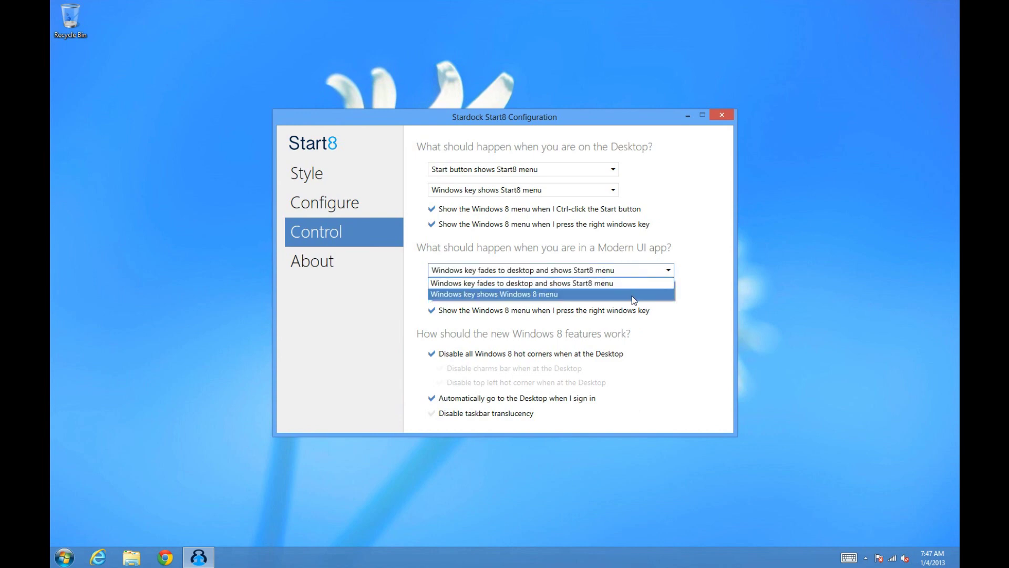
pyautogui.click(632, 295)
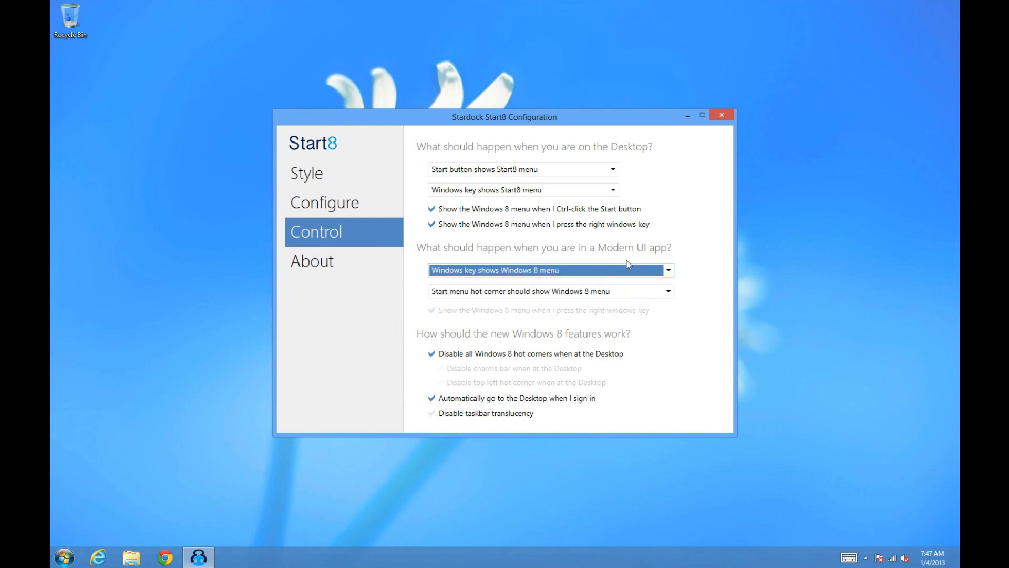
pyautogui.click(478, 294)
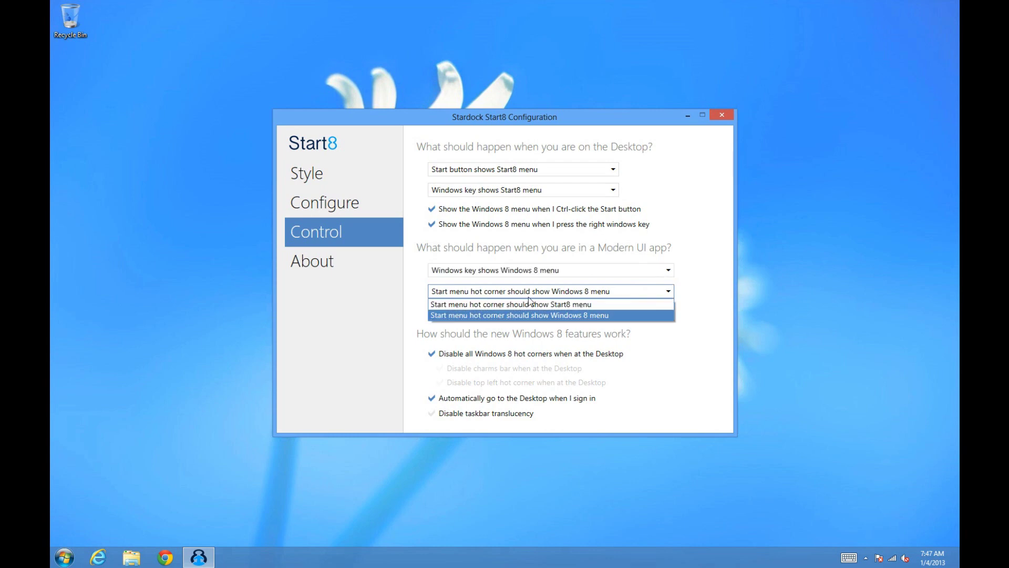
pyautogui.click(664, 339)
# Turn off the disabling of all Windows 8 hot corners at the Desktop and open Internet Explorer from the Start screen.
pyautogui.click(578, 358)
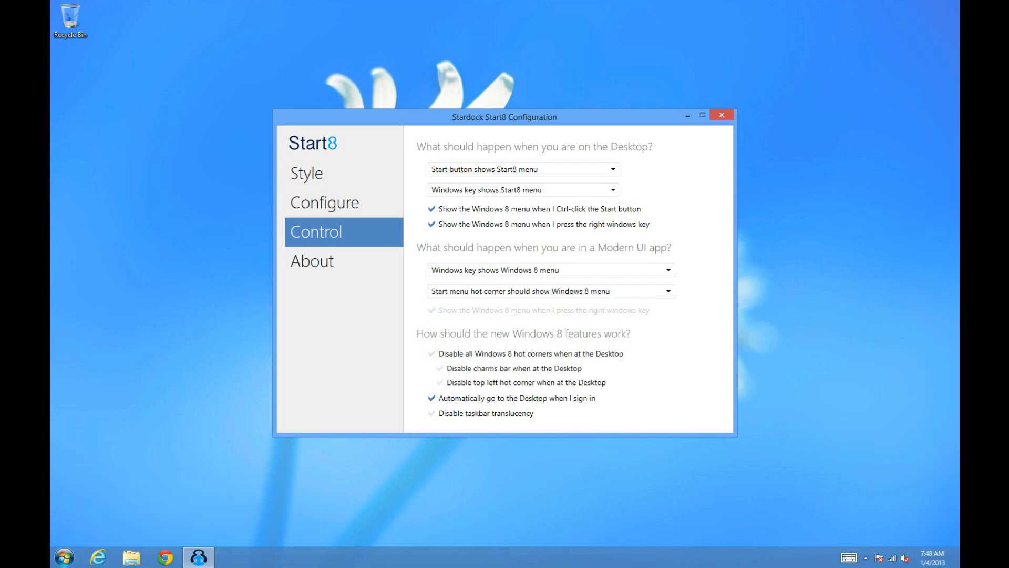
pyautogui.keyDown('ctrl'); pyautogui.click(63, 557); pyautogui.keyUp('ctrl')
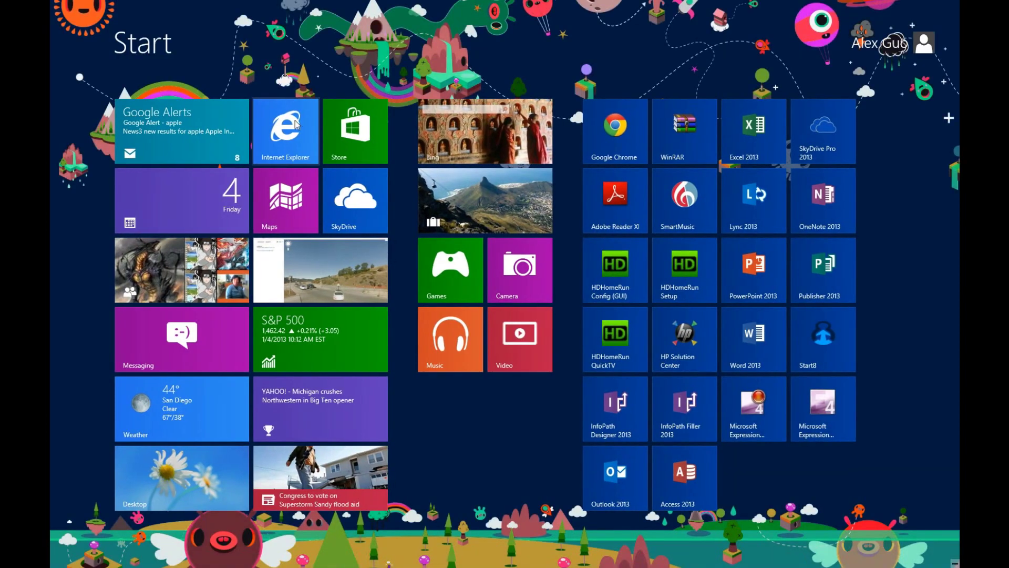
pyautogui.click(296, 125)
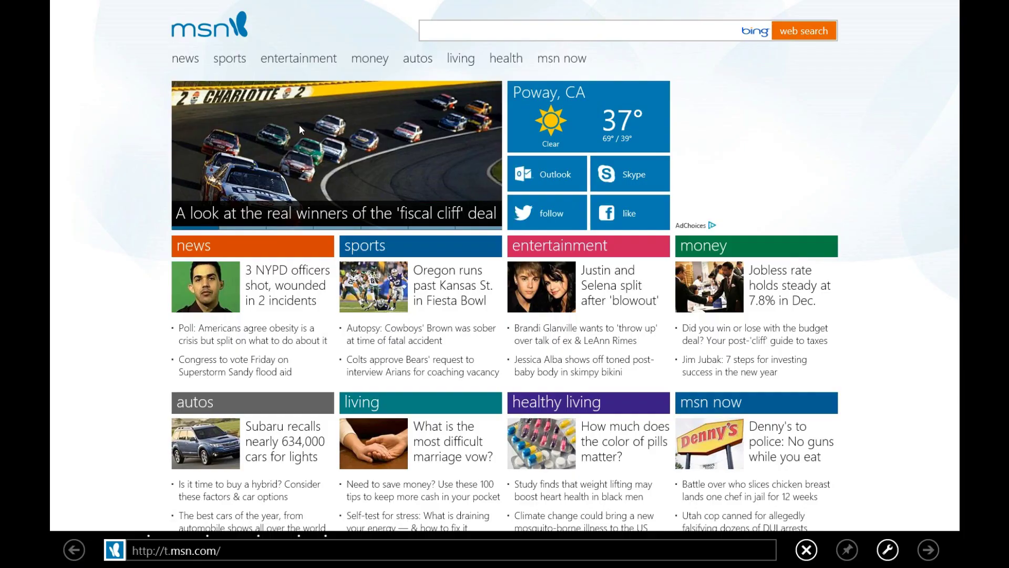
# Test the top left hot corner from Internet Explorer and disable all Windows 8 hot corners at the Desktop again.
pyautogui.moveTo(53, 5)
pyautogui.moveTo(53, 4); pyautogui.dragTo(462, 21)
pyautogui.moveTo(52, 6); pyautogui.dragTo(627, 477)
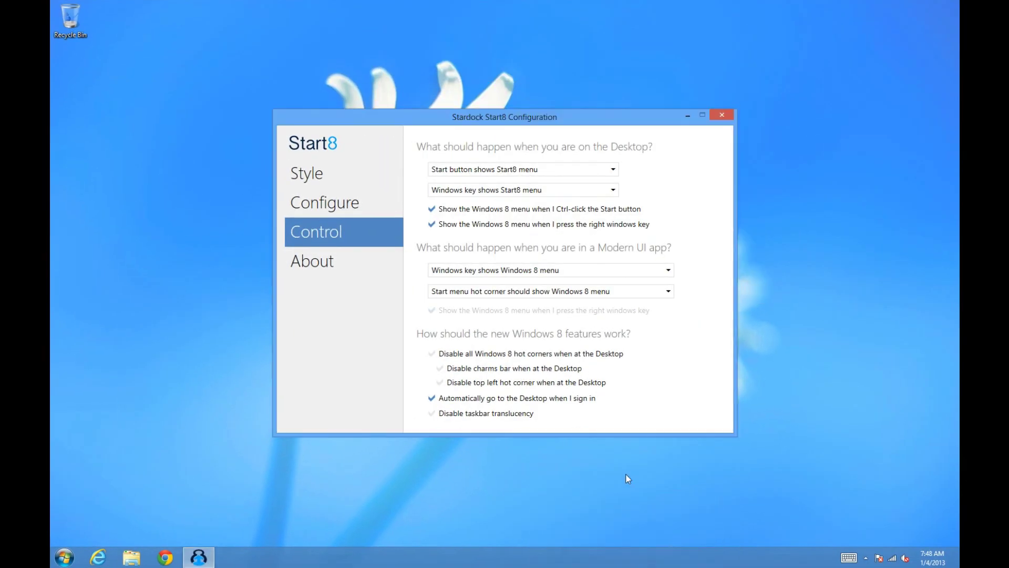
pyautogui.click(543, 359)
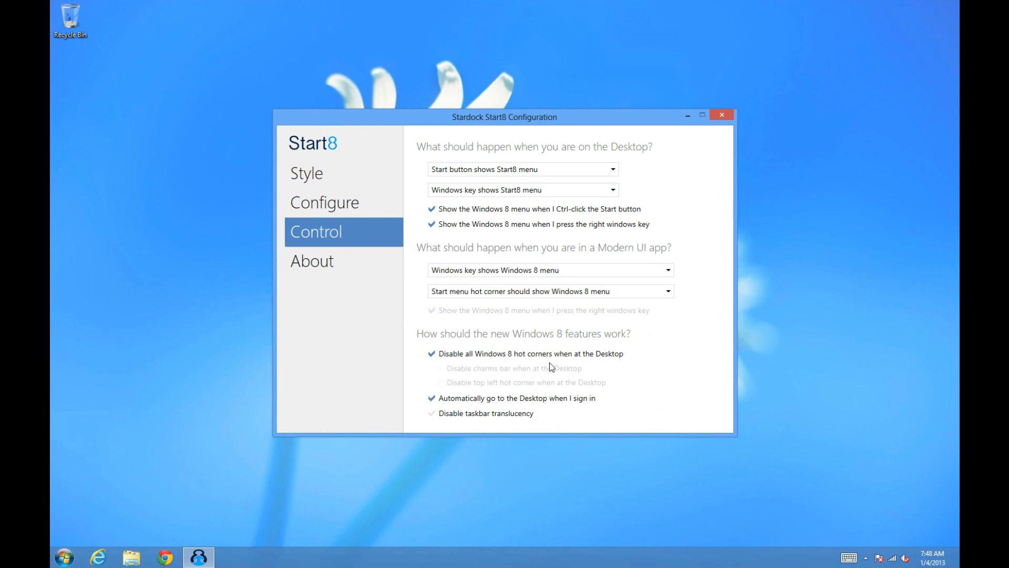
# Apply the Unsaved Theme in the desktop's Personalization settings and close the window.
pyautogui.rightClick(943, 169)
pyautogui.click(881, 292)
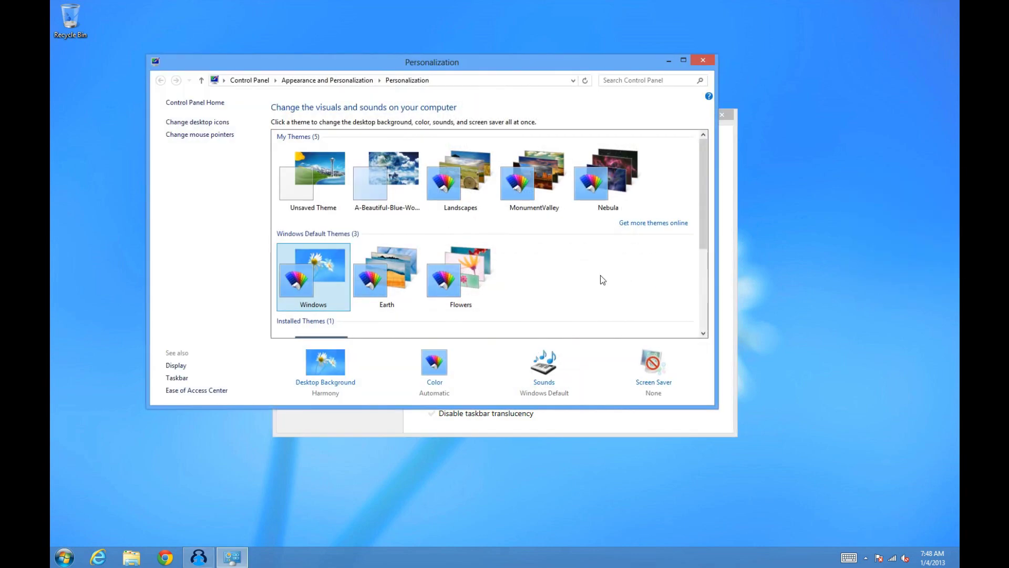
pyautogui.click(316, 179)
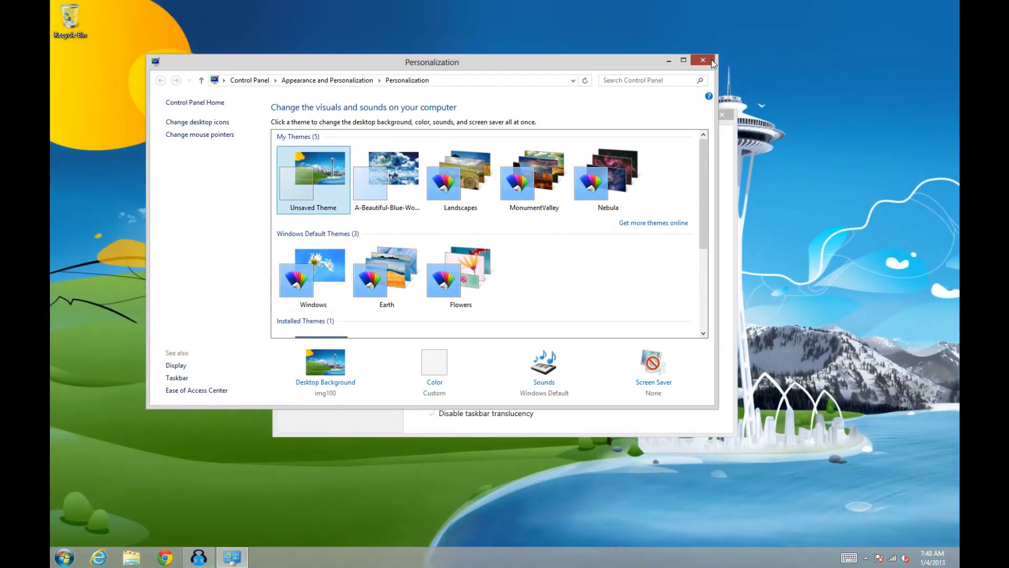
pyautogui.click(702, 60)
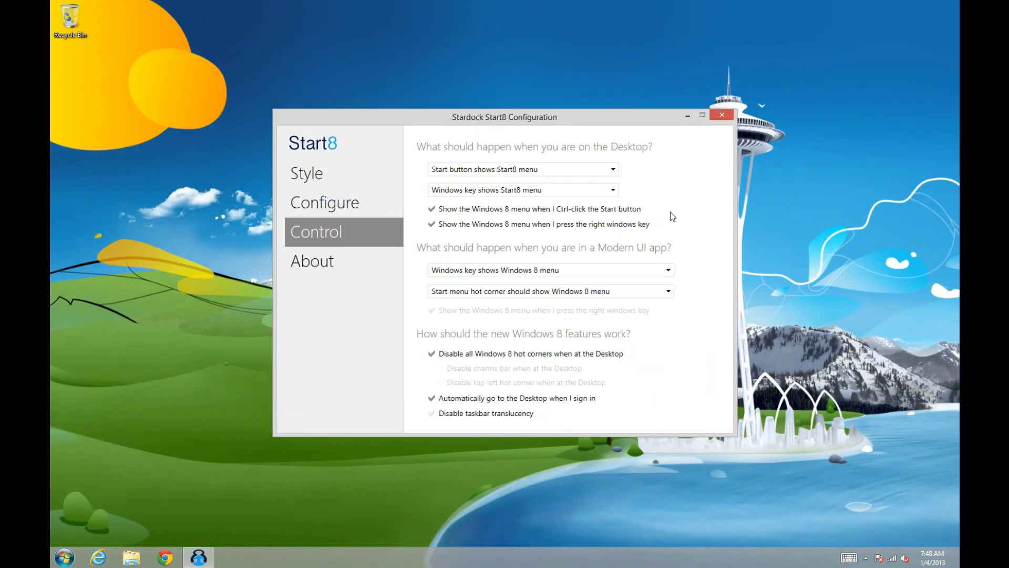
# Disable taskbar translucency in the Control settings, look through the About, Style and Configure pages, and close the Start8 configuration.
pyautogui.click(513, 412)
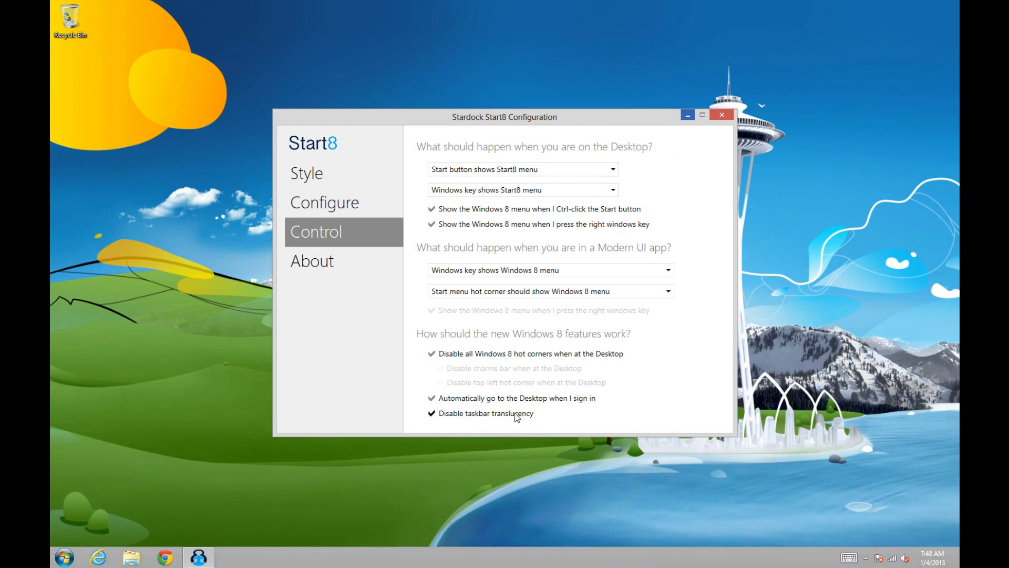
pyautogui.click(295, 263)
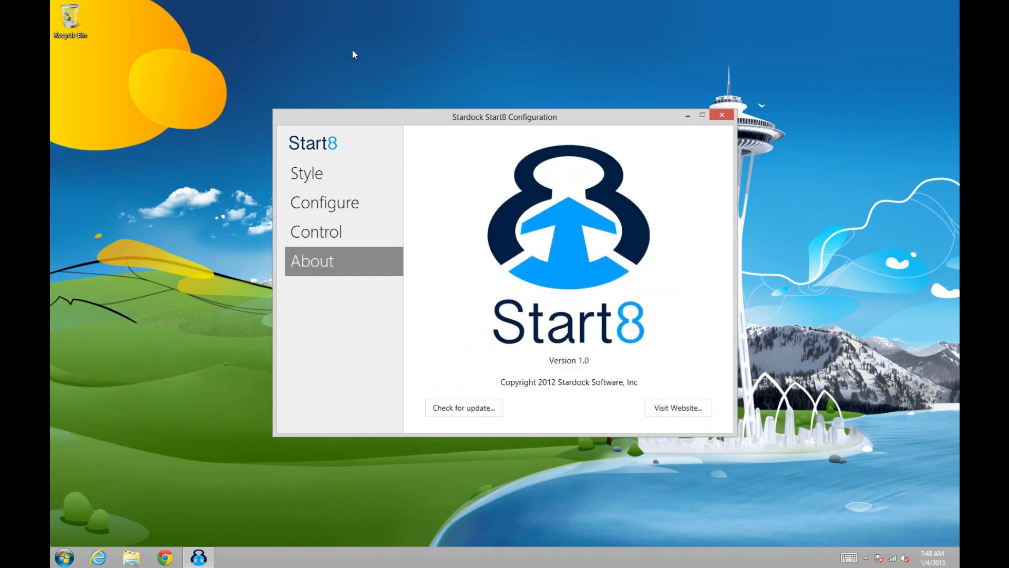
pyautogui.click(318, 174)
pyautogui.click(327, 200)
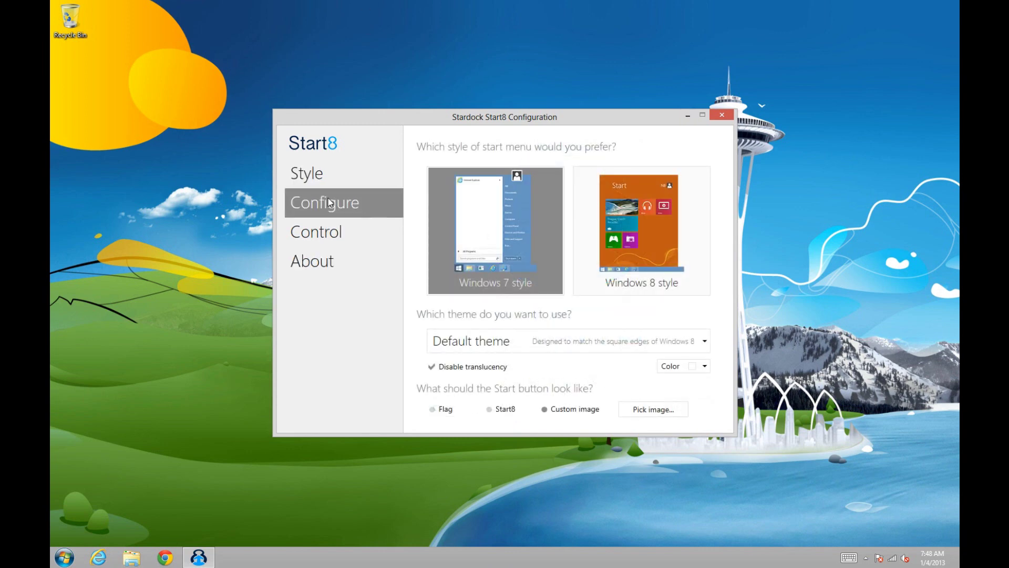
pyautogui.click(721, 115)
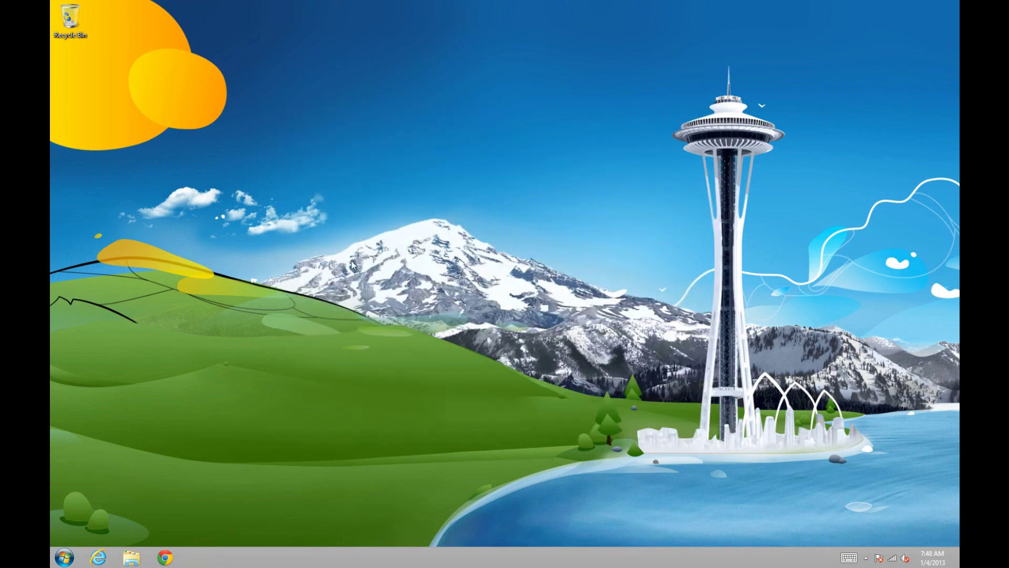
# Check the context options for Word 2013 in the Start menu, then view User Accounts through the account picture in a maximized window and close it.
pyautogui.click(73, 556)
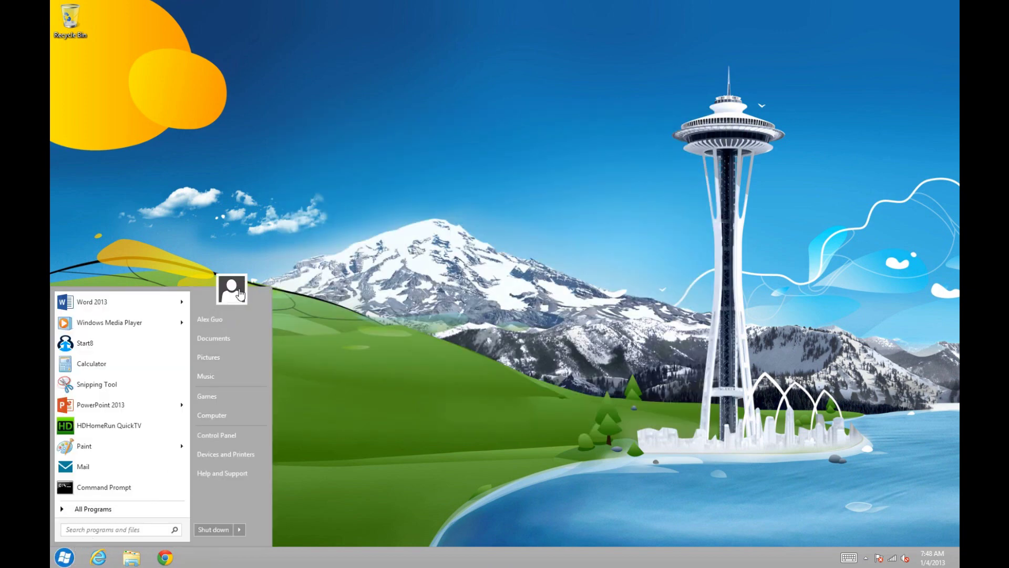
pyautogui.rightClick(137, 310)
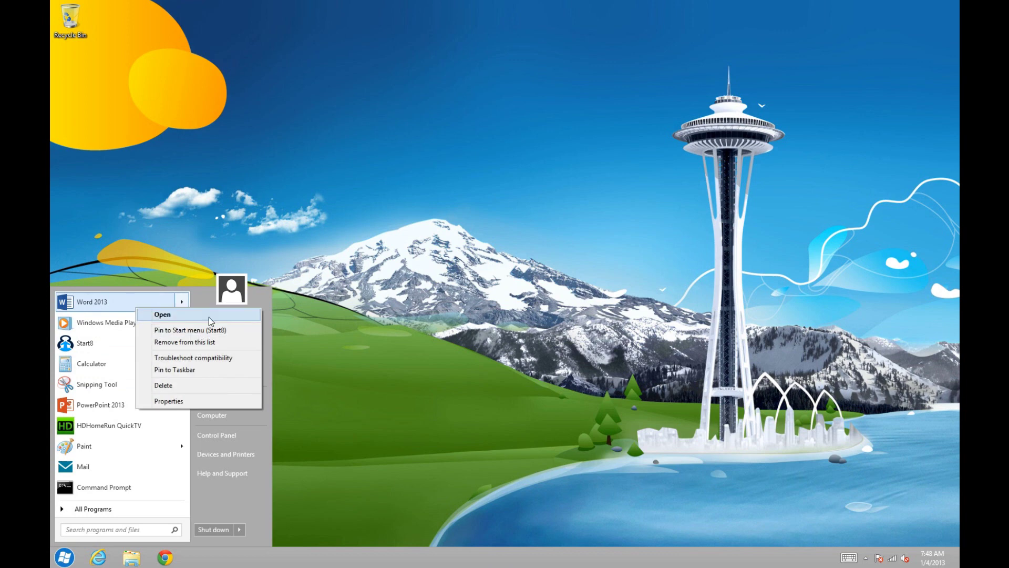
pyautogui.click(234, 298)
pyautogui.click(233, 297)
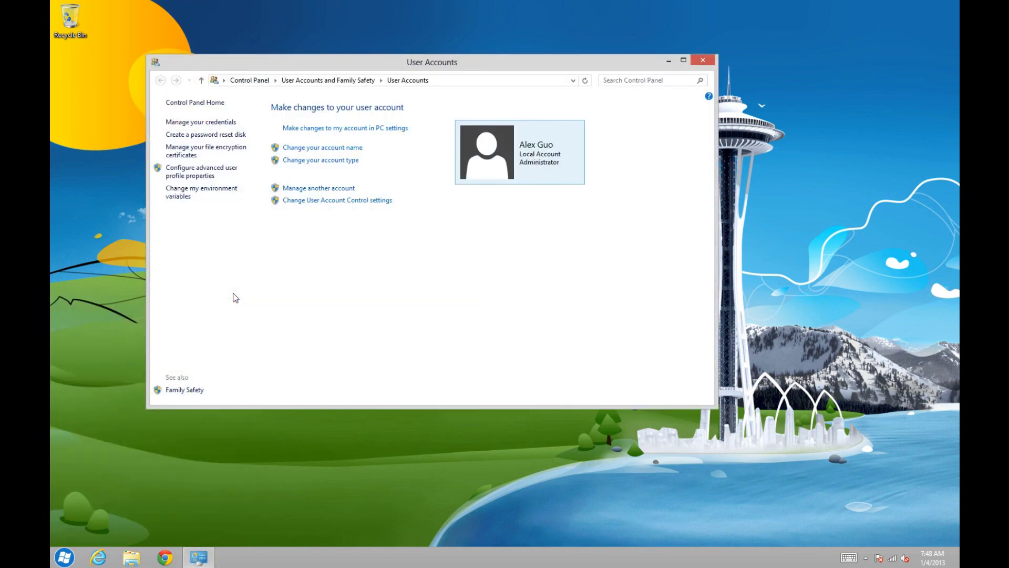
pyautogui.moveTo(349, 63); pyautogui.dragTo(388, 3)
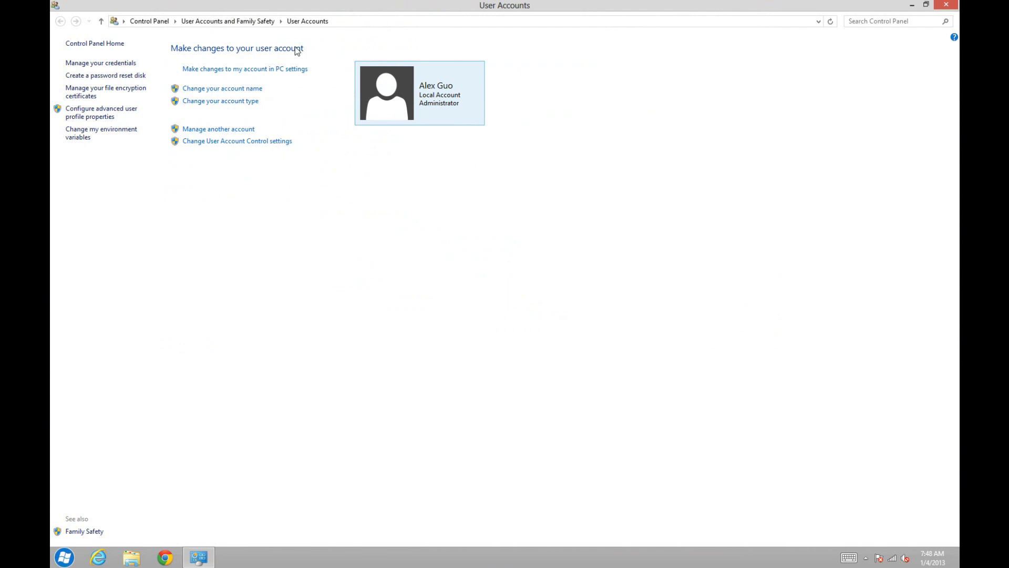
pyautogui.click(956, 5)
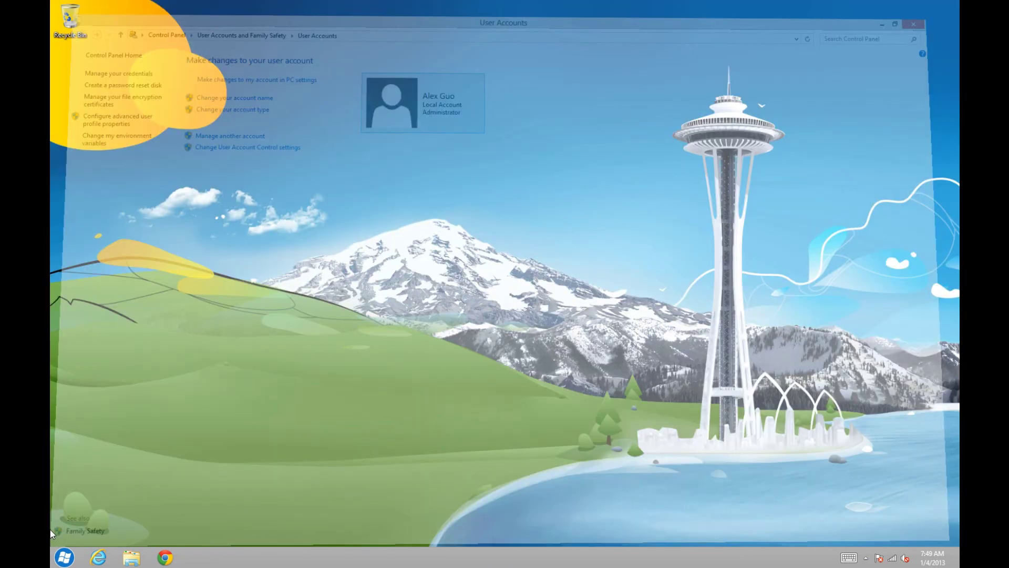
# Check the context options of Control Panel and Computer in the Start menu and open Computer's properties.
pyautogui.click(64, 556)
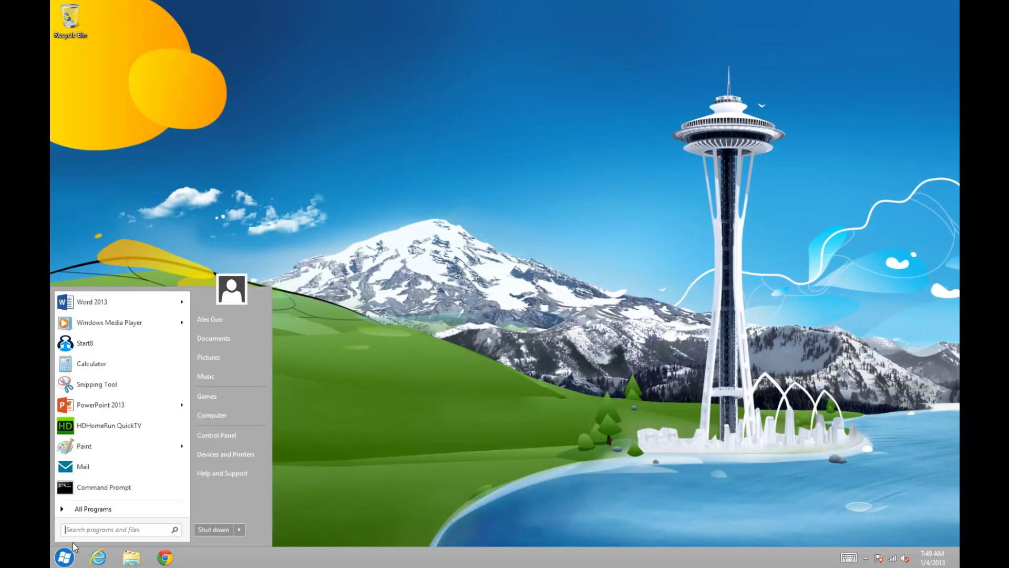
pyautogui.rightClick(224, 438)
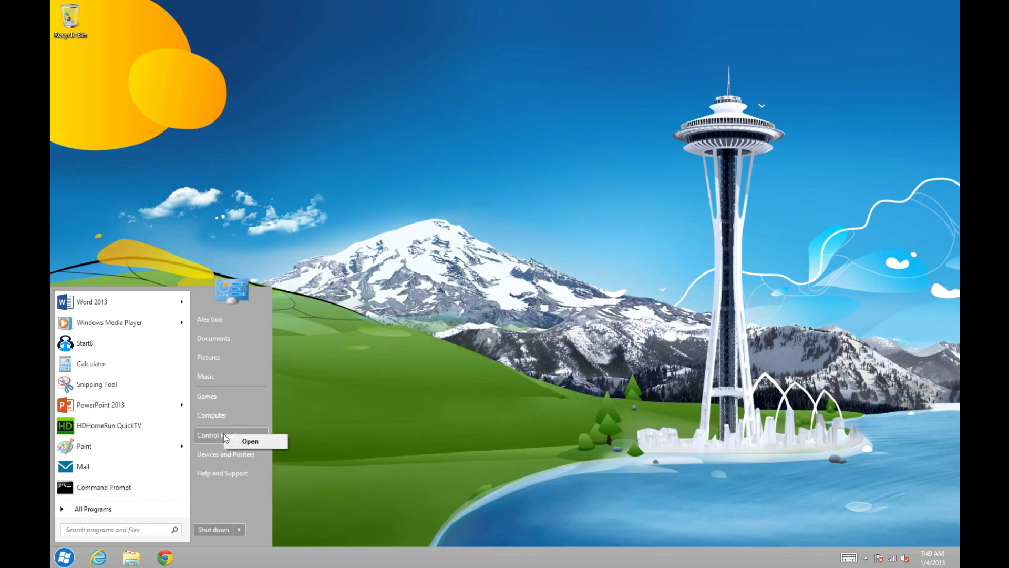
pyautogui.rightClick(223, 420)
pyautogui.rightClick(224, 418)
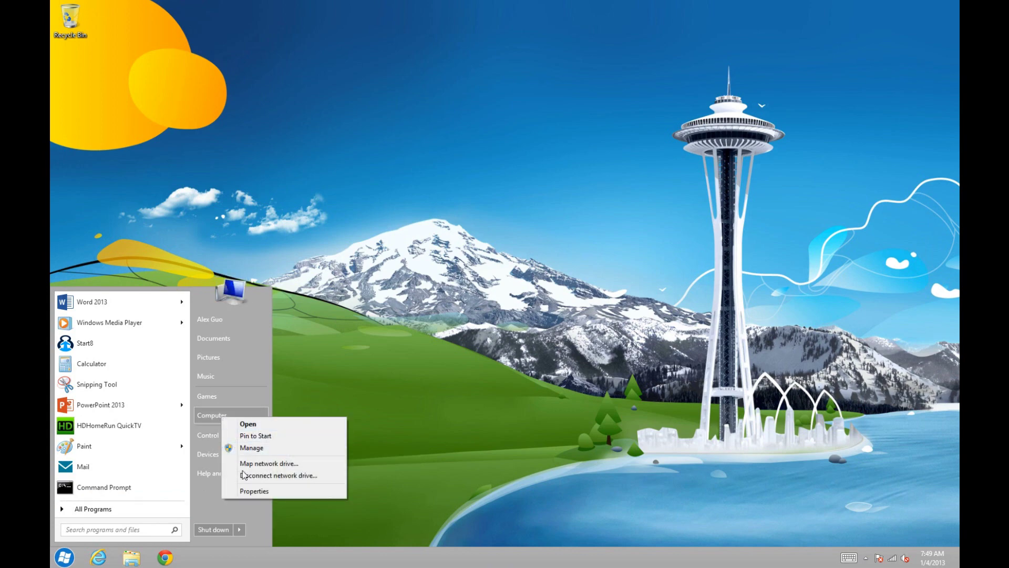
pyautogui.click(260, 491)
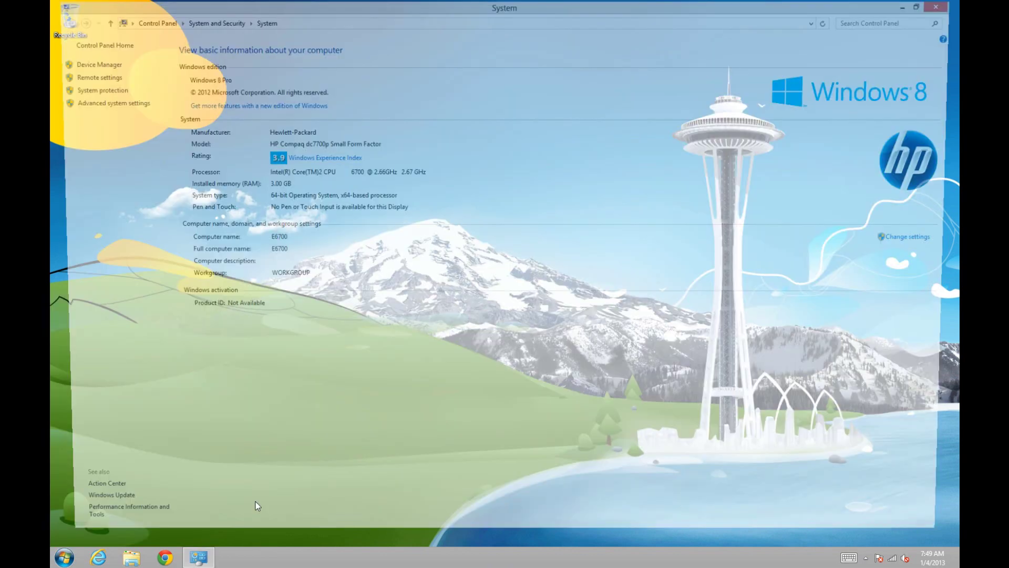